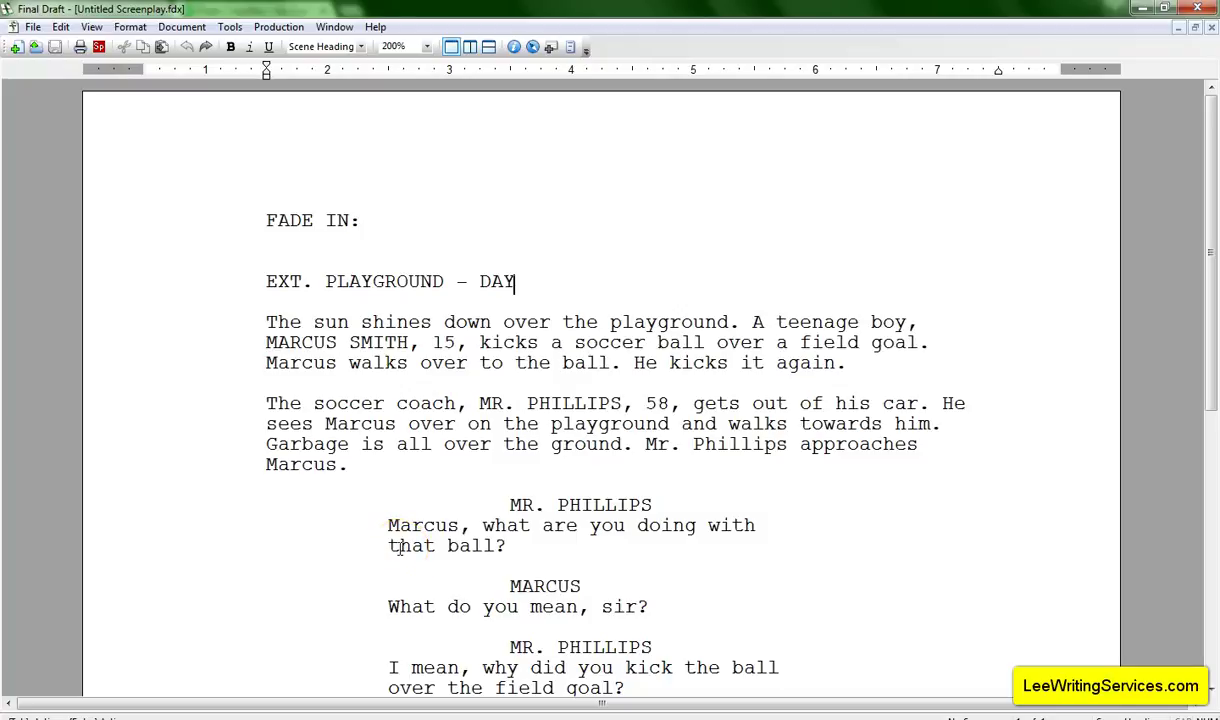
Scroll down to the last MARCUS cue in the liquor-store scene.
left_click(399, 548)
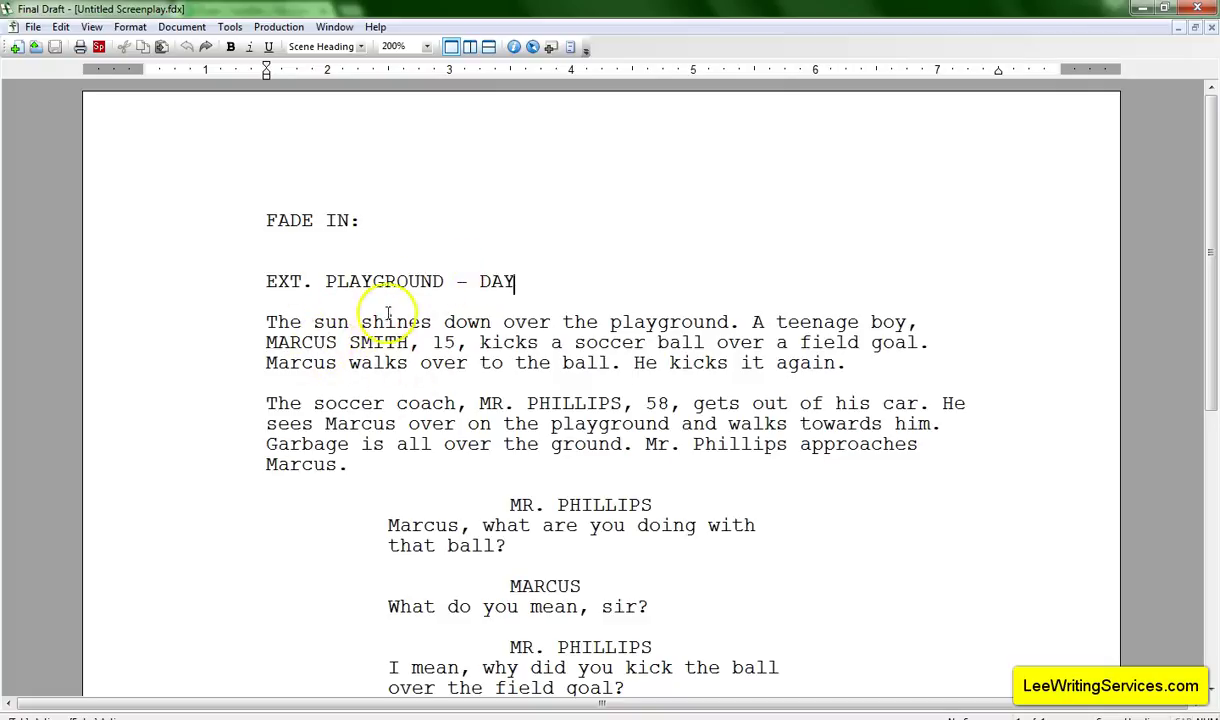
scroll(440, 405, "down", 1)
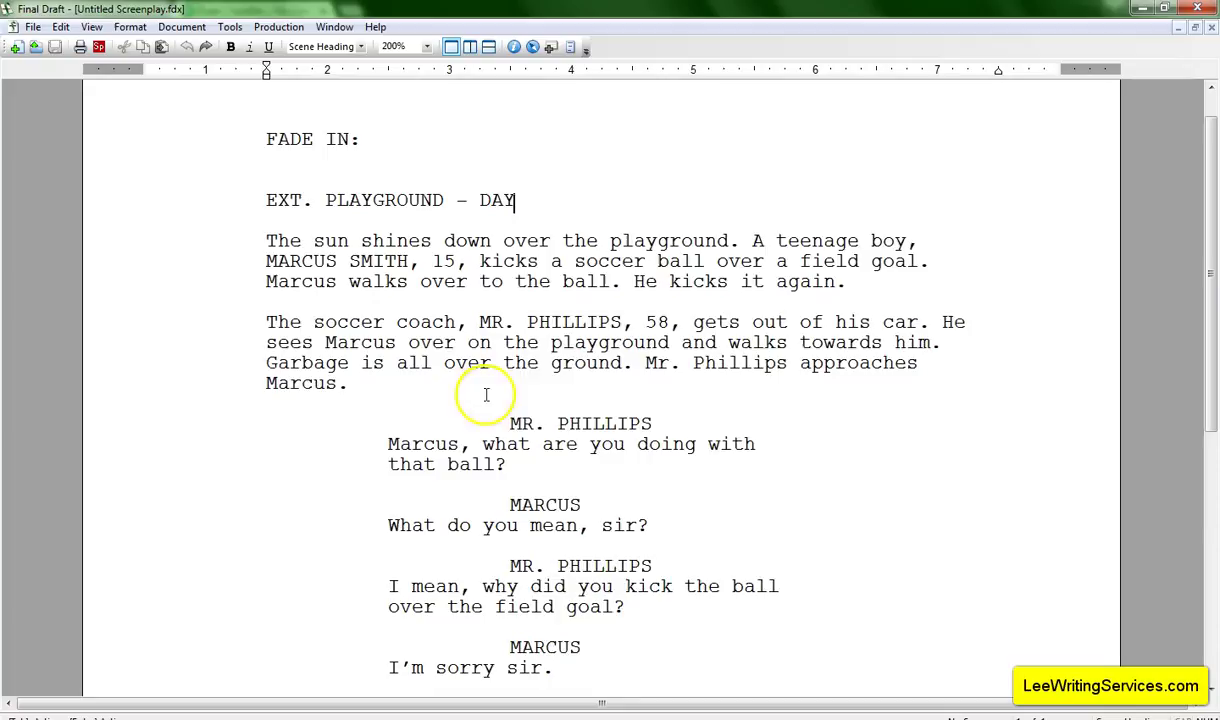
scroll(555, 442, "down", 2)
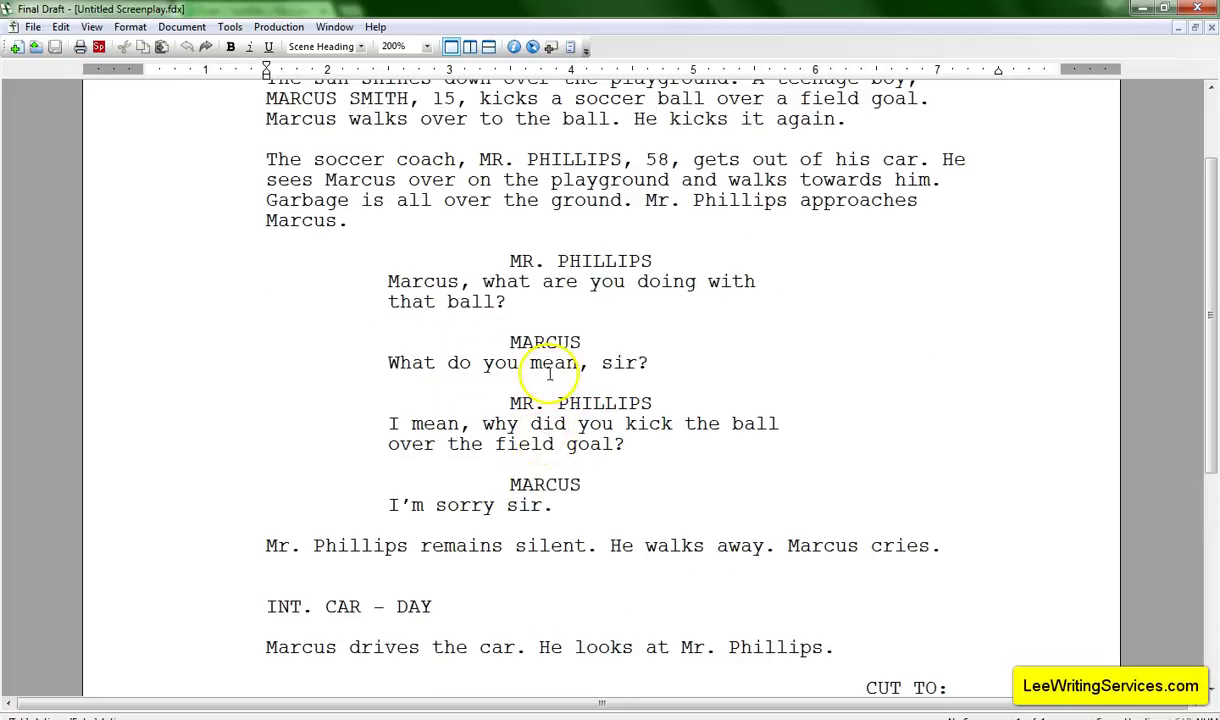
scroll(549, 373, "down", 2)
scroll(480, 356, "down", 1)
scroll(484, 353, "up", 1)
Add a (smiling) parenthetical under MARCUS, before his line "I'm sorry sir.".
left_click(594, 324)
key("Return")
type("(smiling")
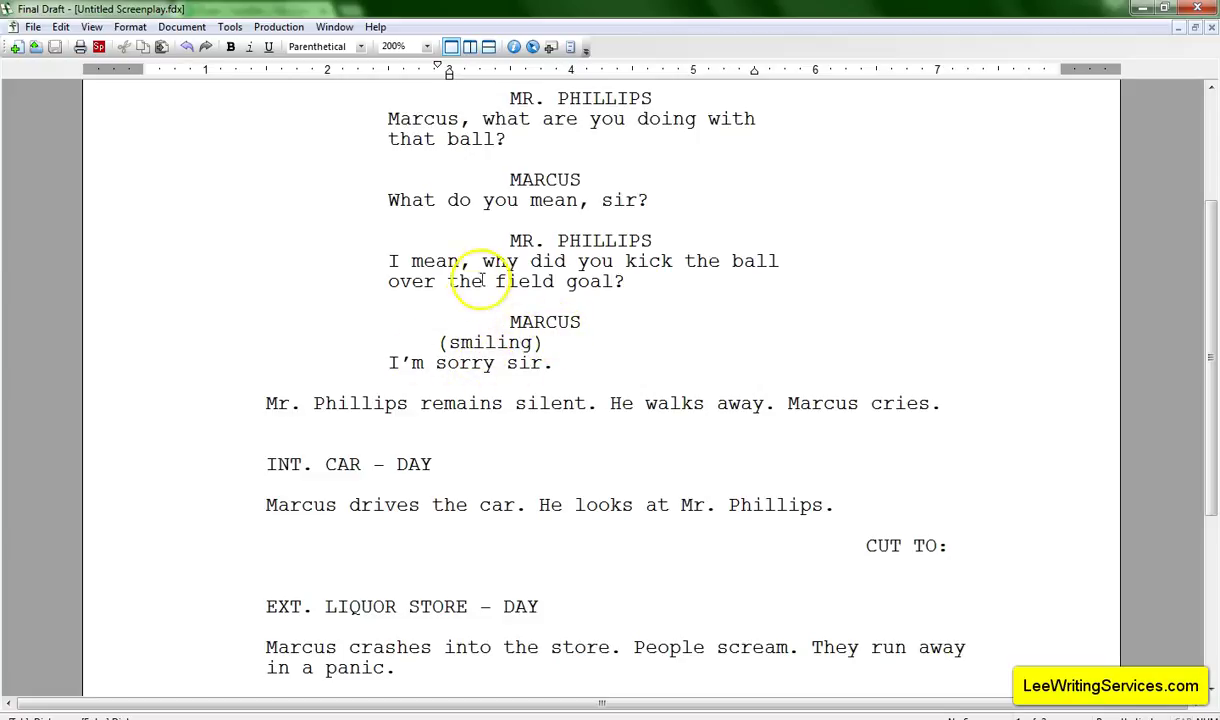
scroll(484, 398, "down", 3)
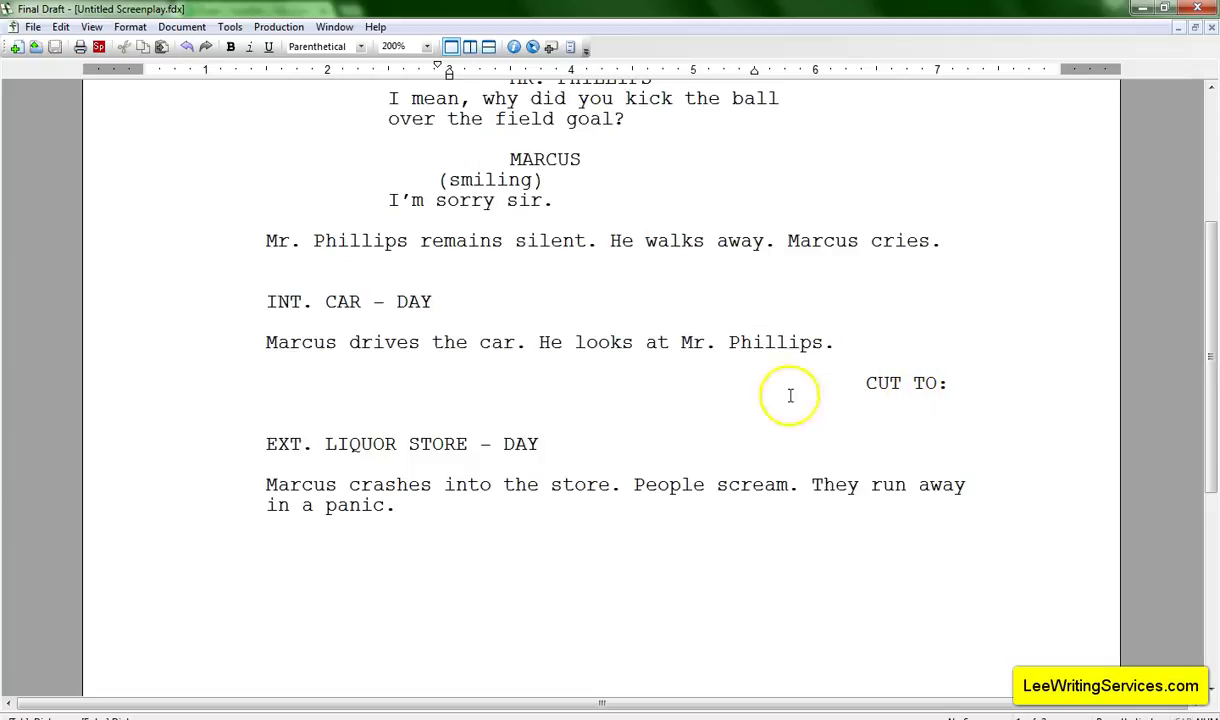
scroll(713, 422, "down", 3)
scroll(881, 283, "up", 4)
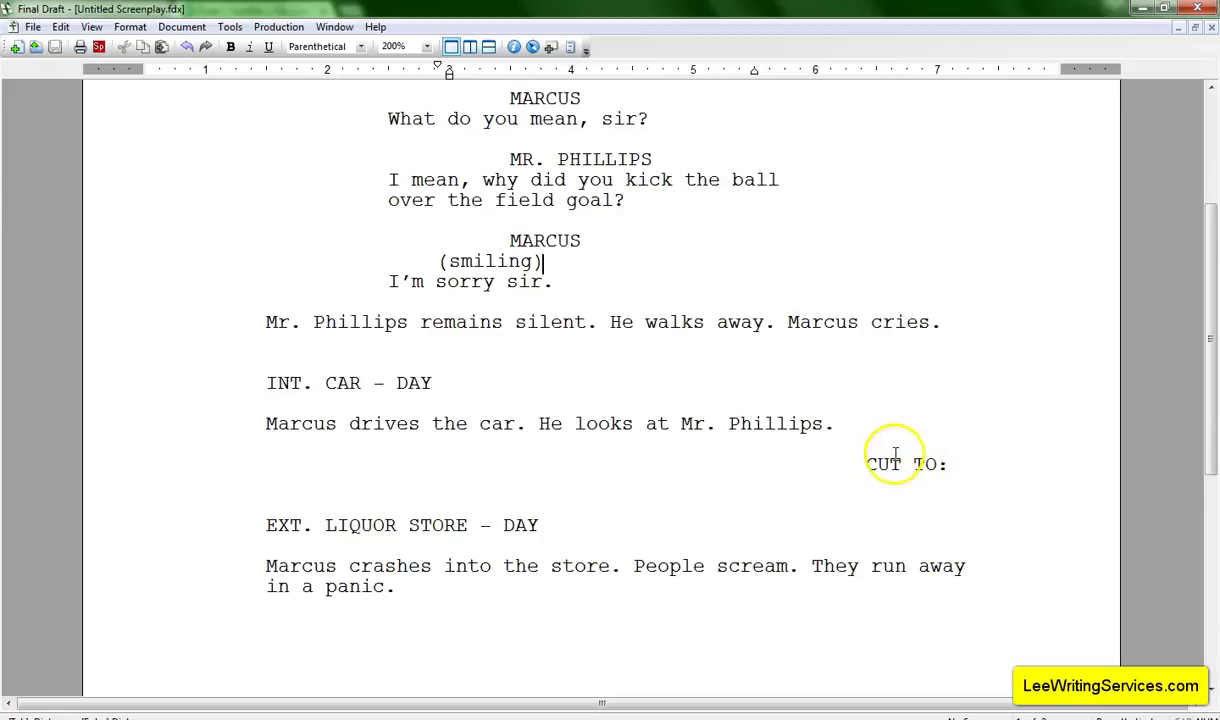
scroll(907, 330, "down", 2)
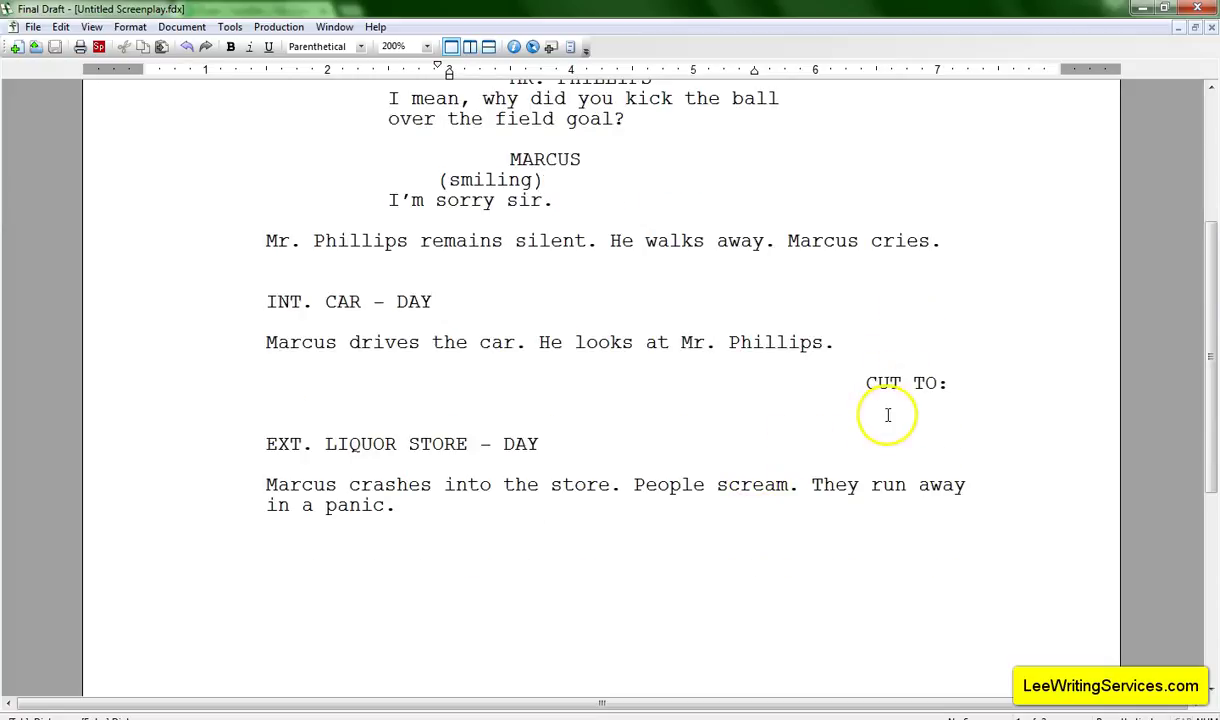
scroll(883, 419, "up", 6)
scroll(835, 425, "down", 7)
End the liquor-store scene with a FADE TO BLACK. transition, followed by THE END.
left_click(689, 355)
type("FADE TO")
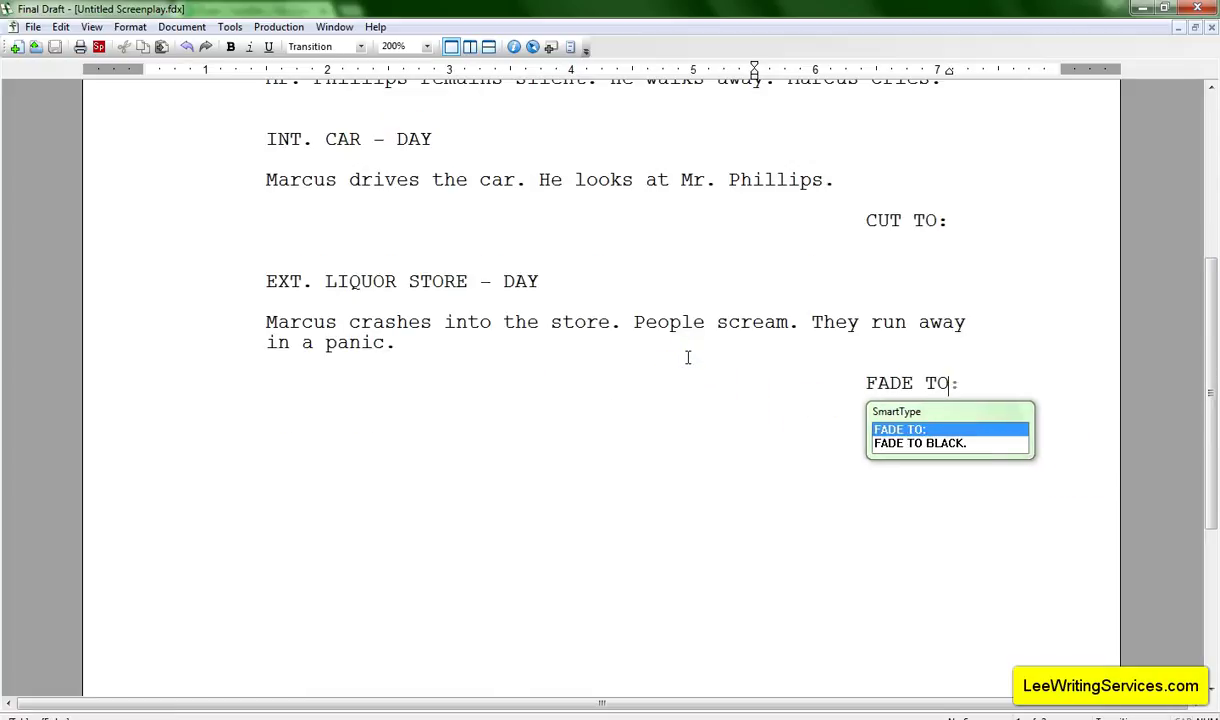
key("Down")
key("Return")
type("THE END -")
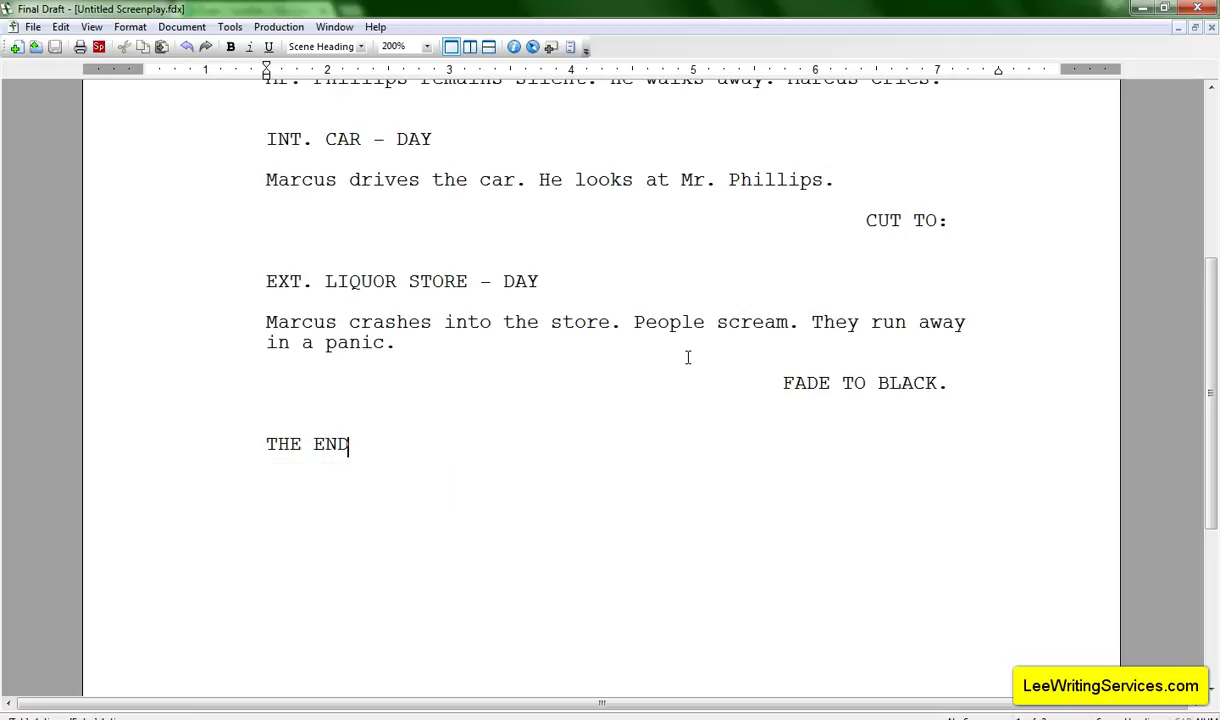
key("BackSpace")
key("Return")
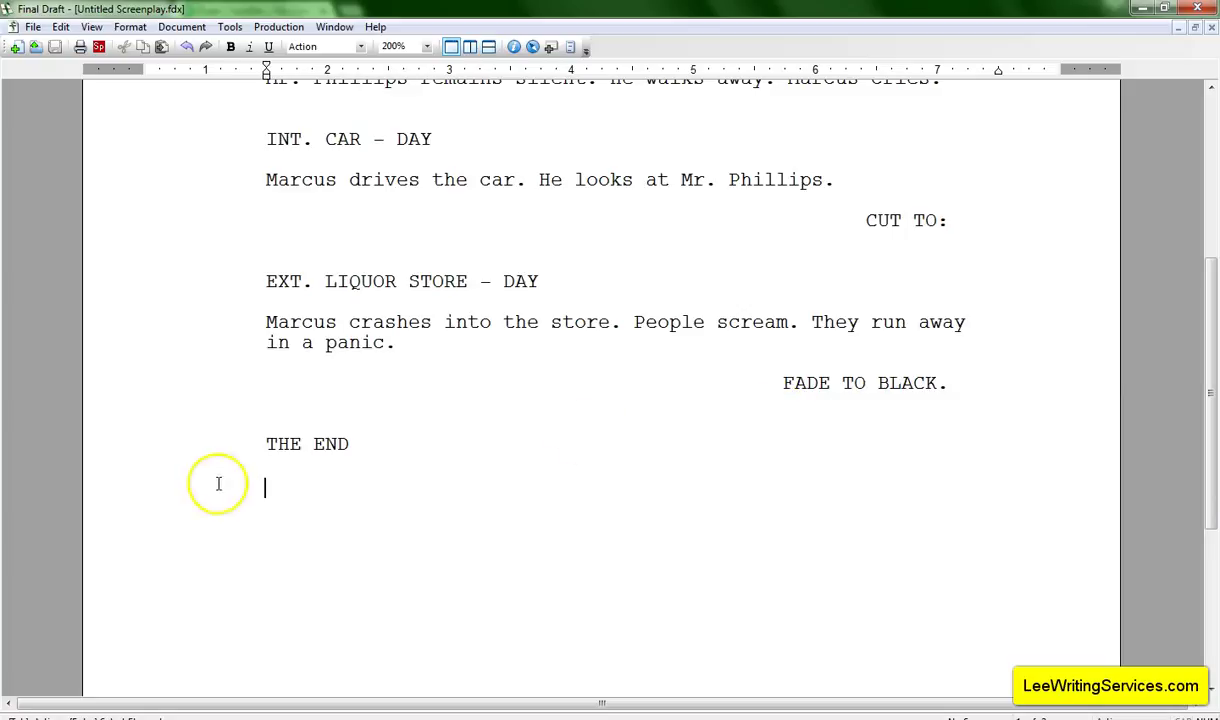
scroll(658, 515, "up", 1)
scroll(719, 526, "up", 4)
scroll(720, 526, "down", 4)
scroll(650, 500, "up", 7)
scroll(375, 252, "down", 3)
scroll(375, 252, "up", 3)
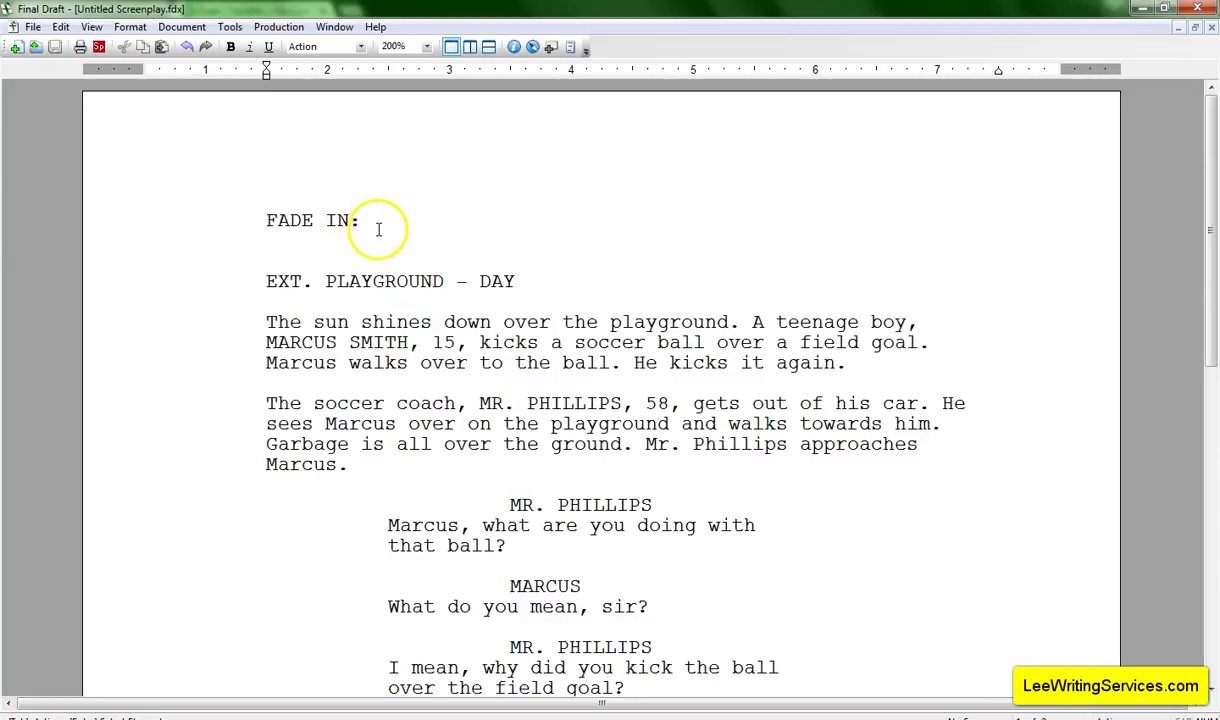
scroll(375, 234, "down", 8)
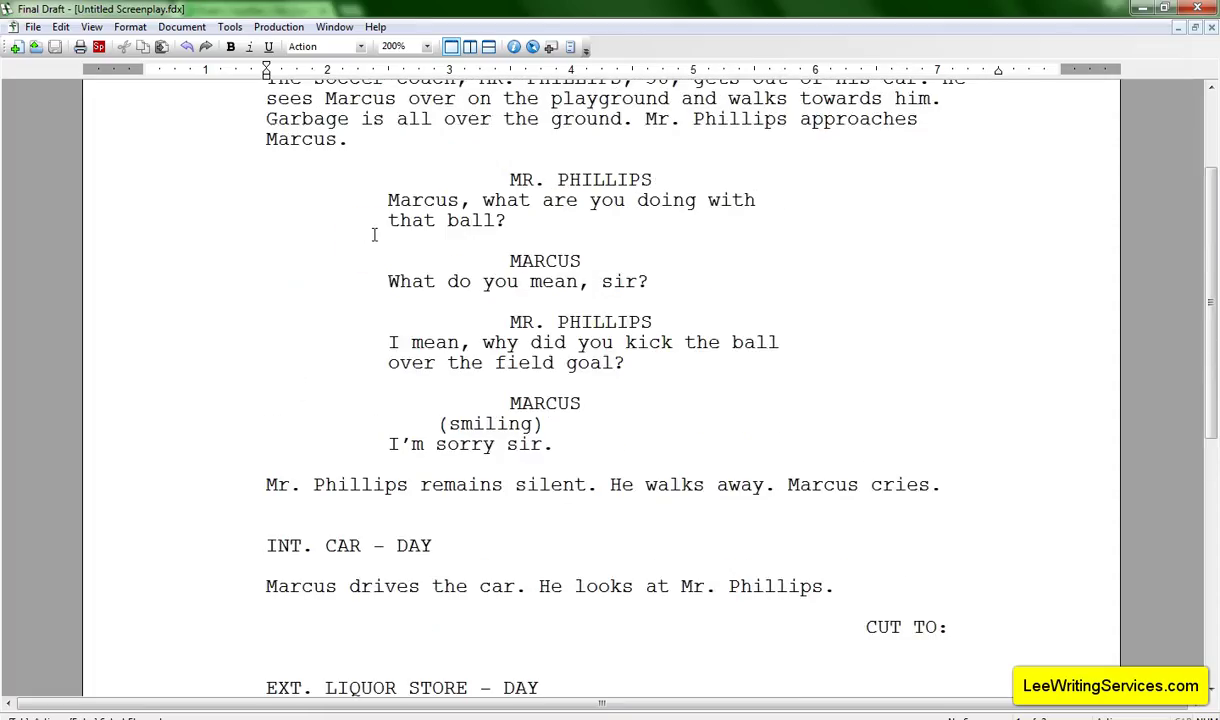
scroll(447, 268, "up", 6)
scroll(441, 264, "up", 3)
scroll(441, 267, "down", 10)
scroll(596, 393, "up", 10)
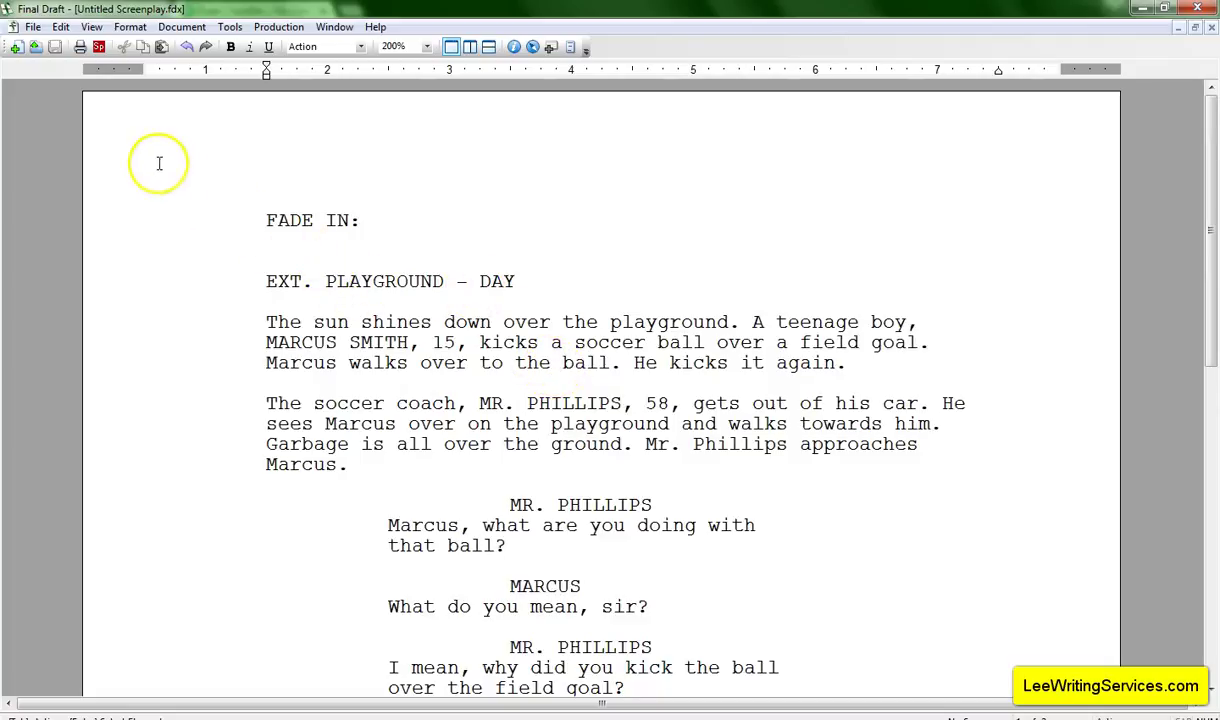
Save the screenplay as ScreenplayCourse.pdf in SaveFolder, including the title page.
left_click(33, 28)
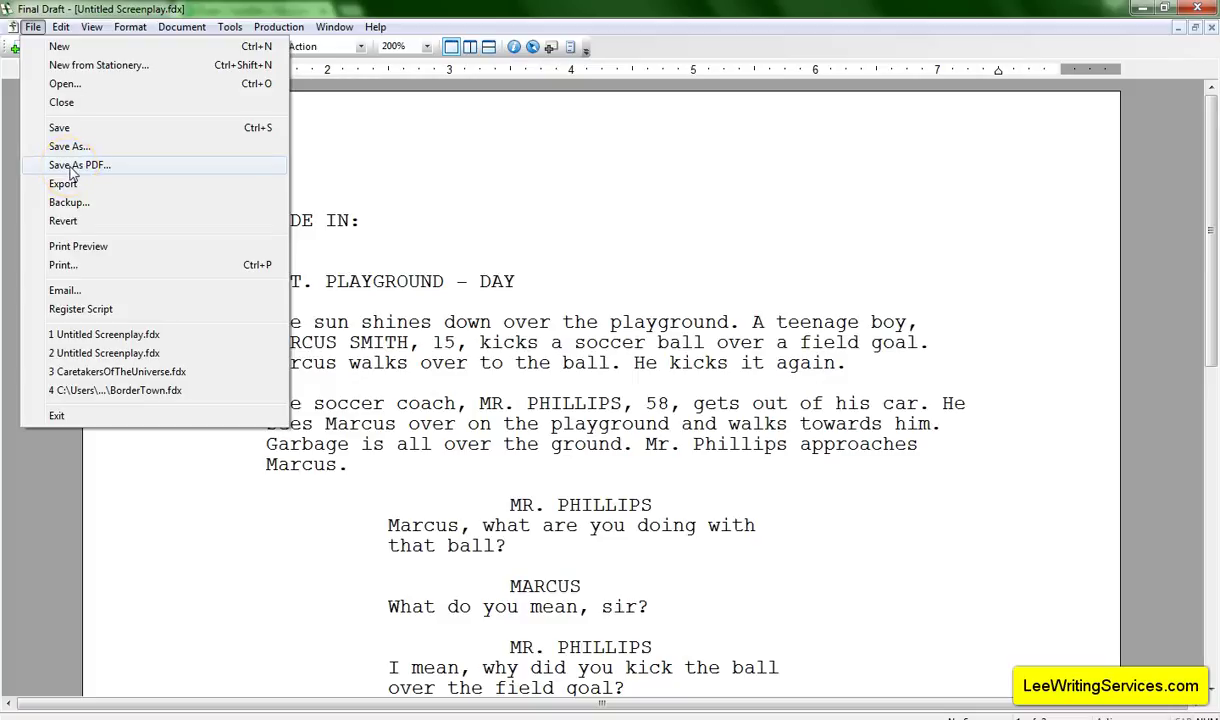
left_click(72, 170)
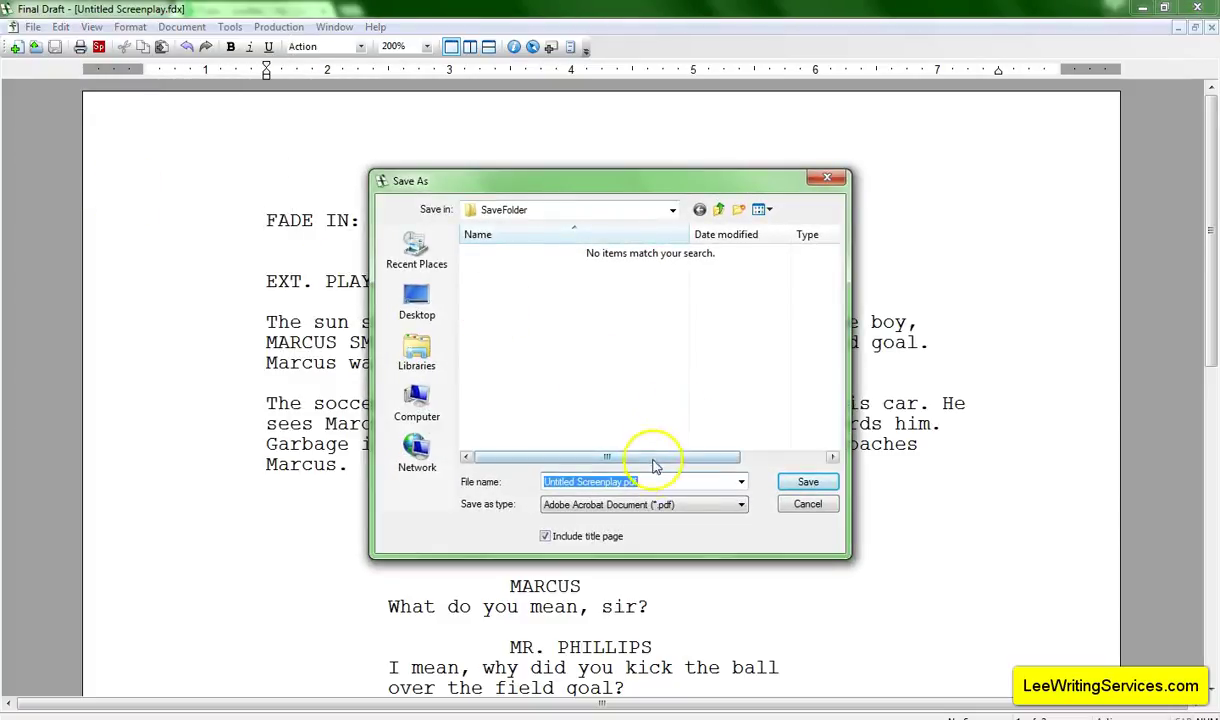
left_click(534, 354)
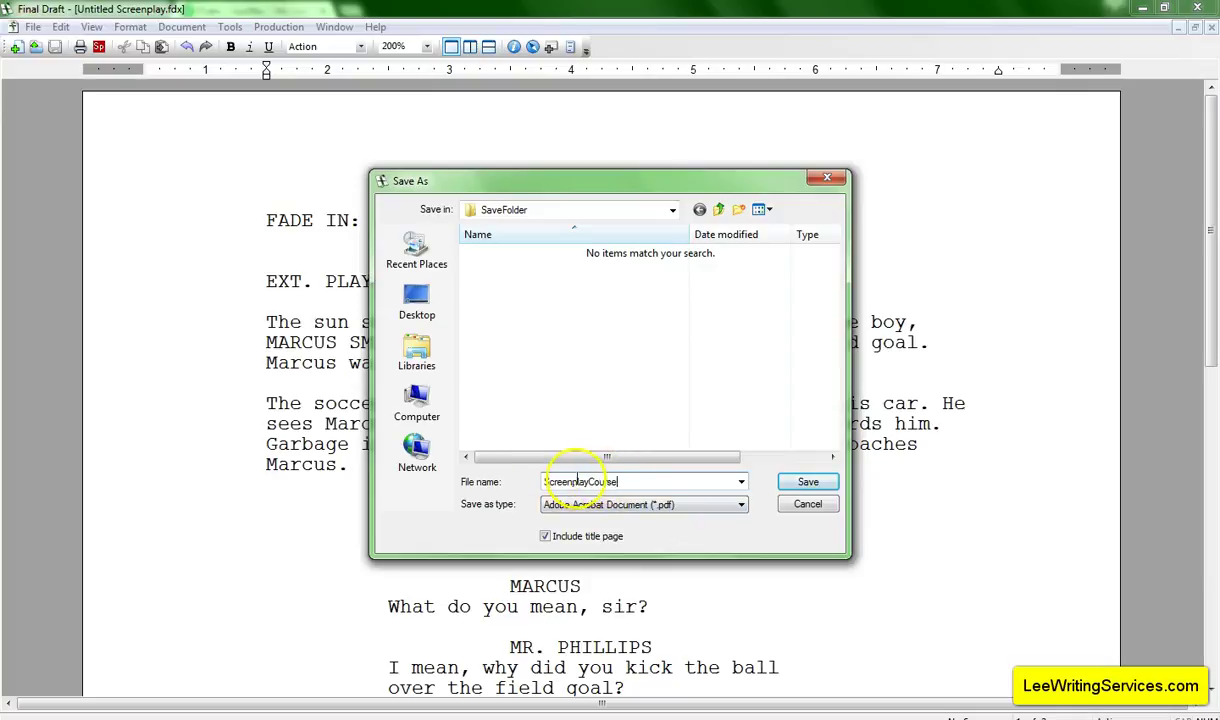
left_click(805, 482)
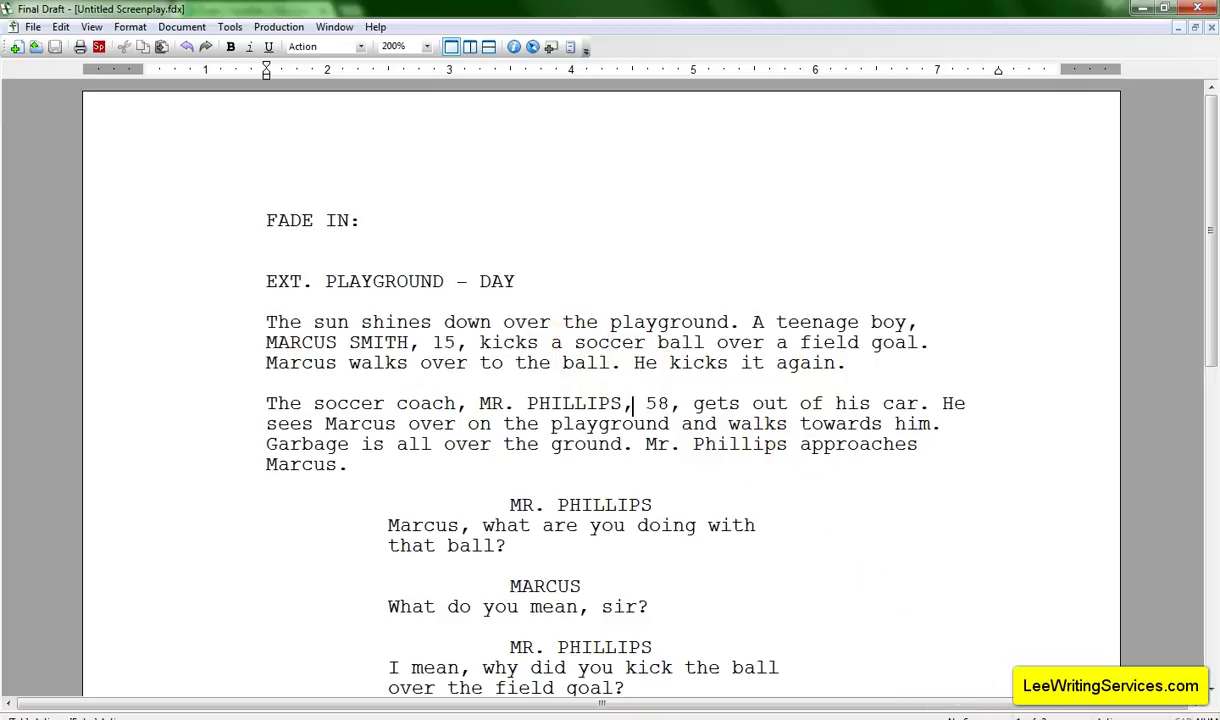
key("alt+Tab")
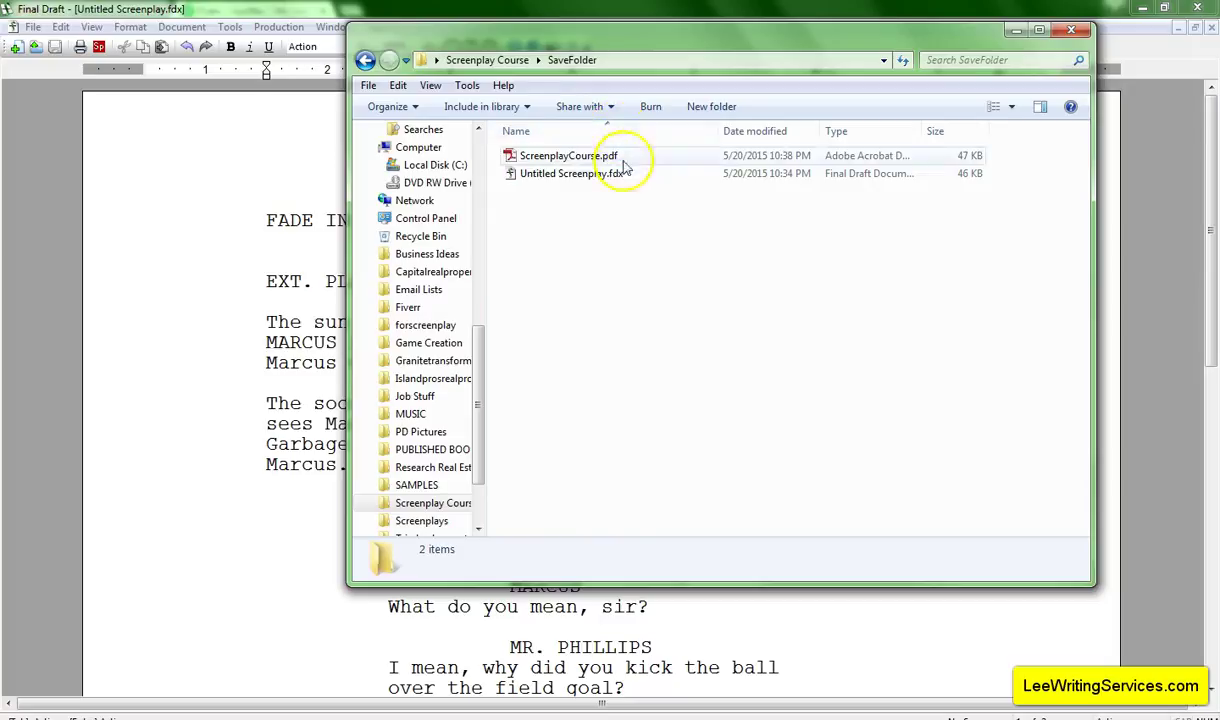
Open ScreenplayCourse.pdf from SaveFolder in Adobe Reader.
double_click(558, 158)
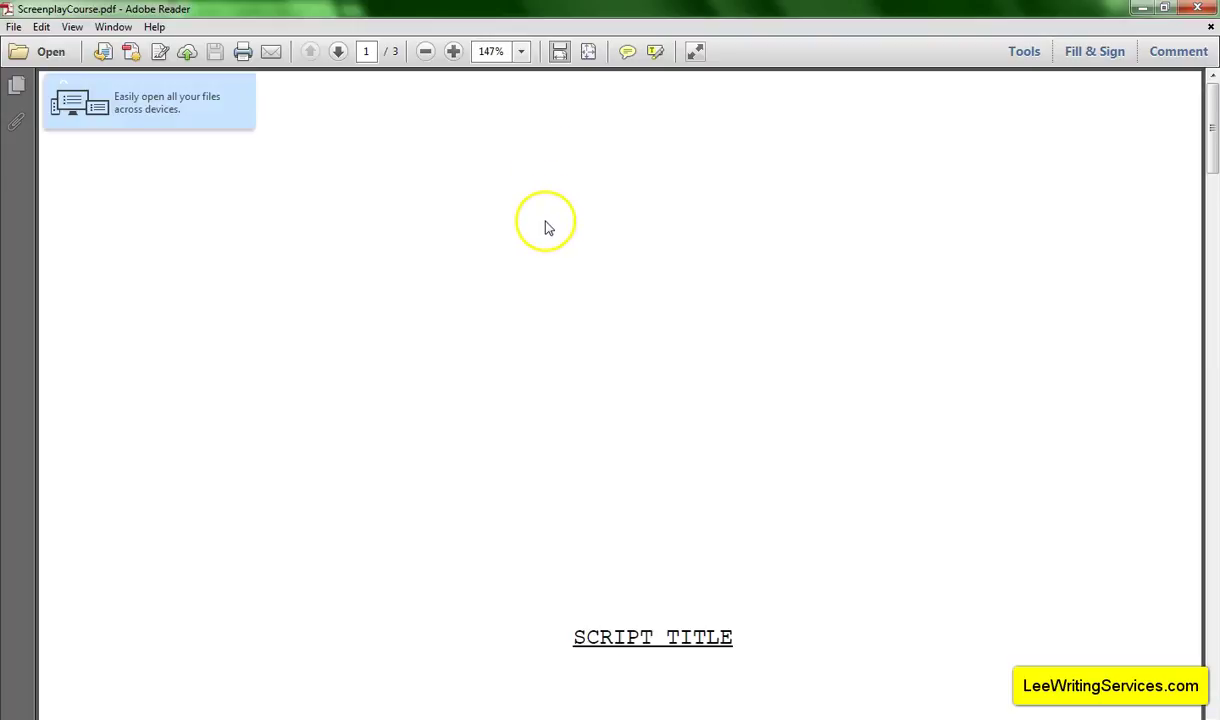
Zoom the PDF to 125%, read all three pages through THE END, then quit Reader.
scroll(545, 220, "down", 3)
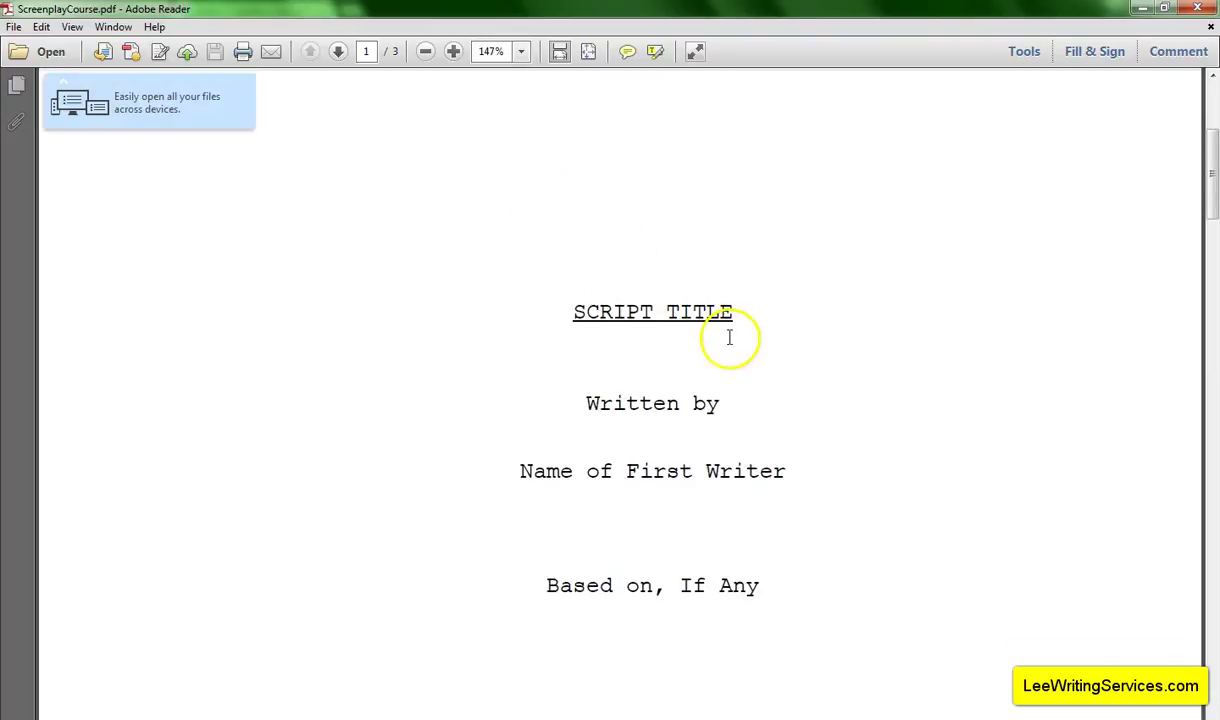
left_click(428, 52)
scroll(636, 250, "down", 2)
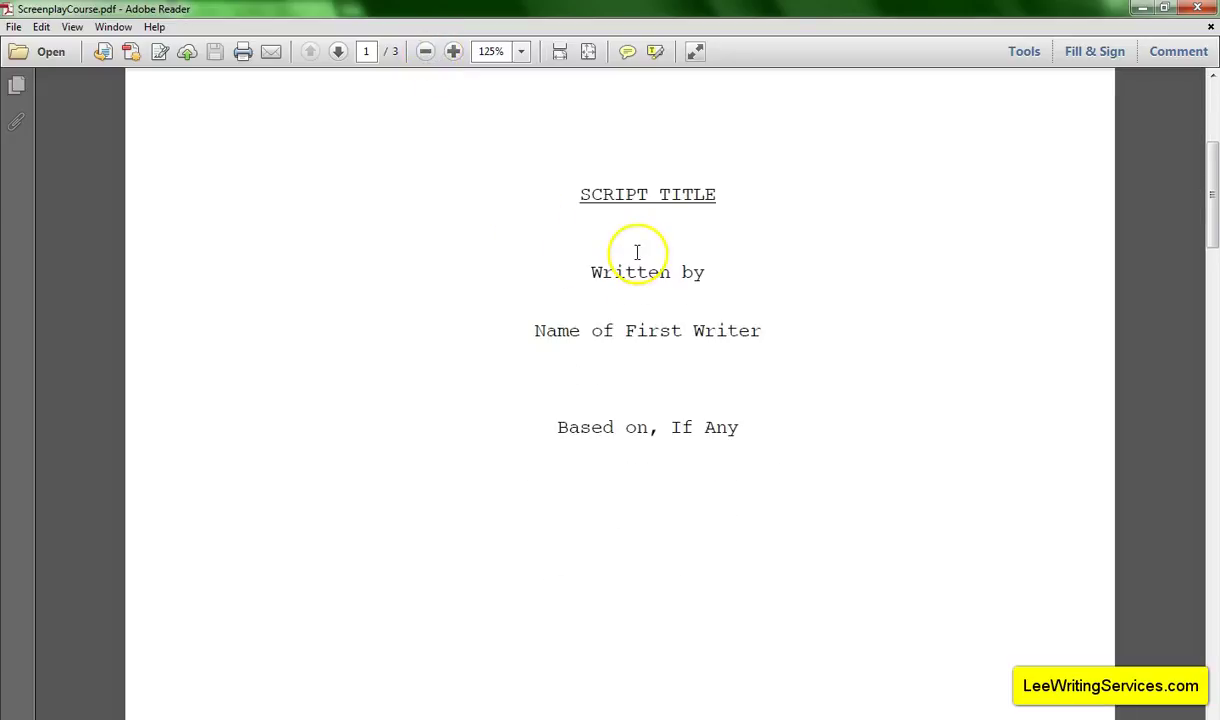
scroll(639, 249, "up", 3)
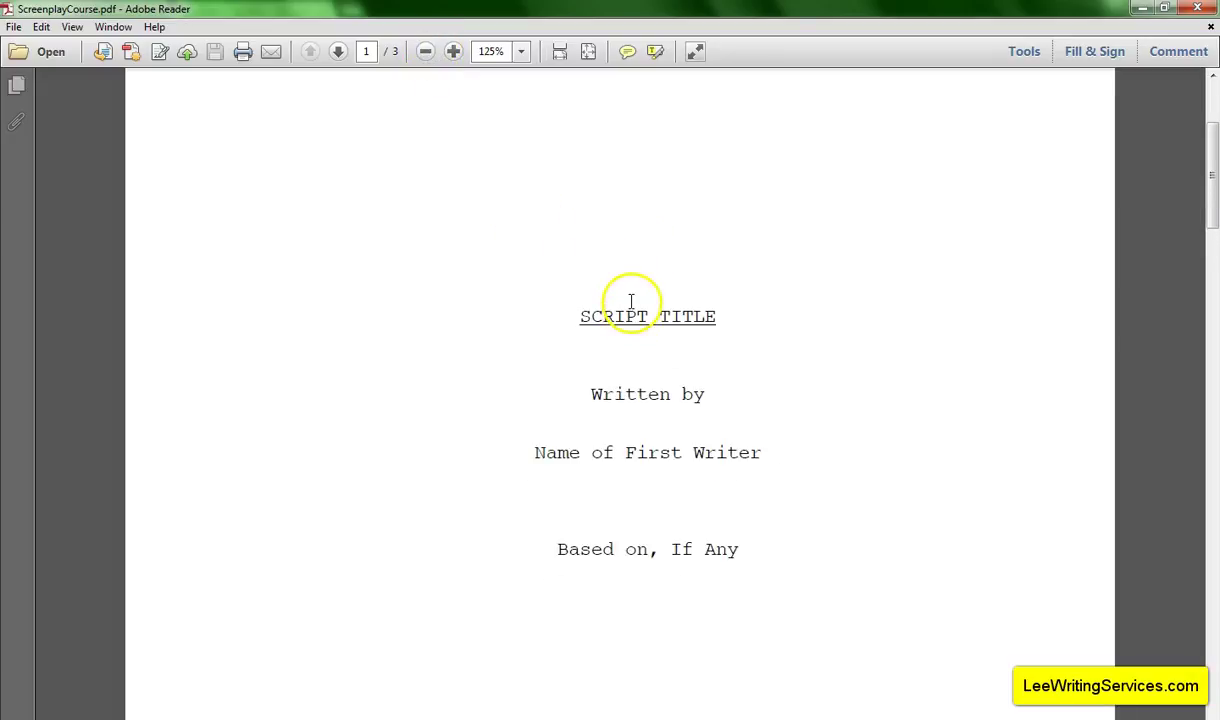
scroll(626, 302, "down", 10)
scroll(629, 322, "up", 6)
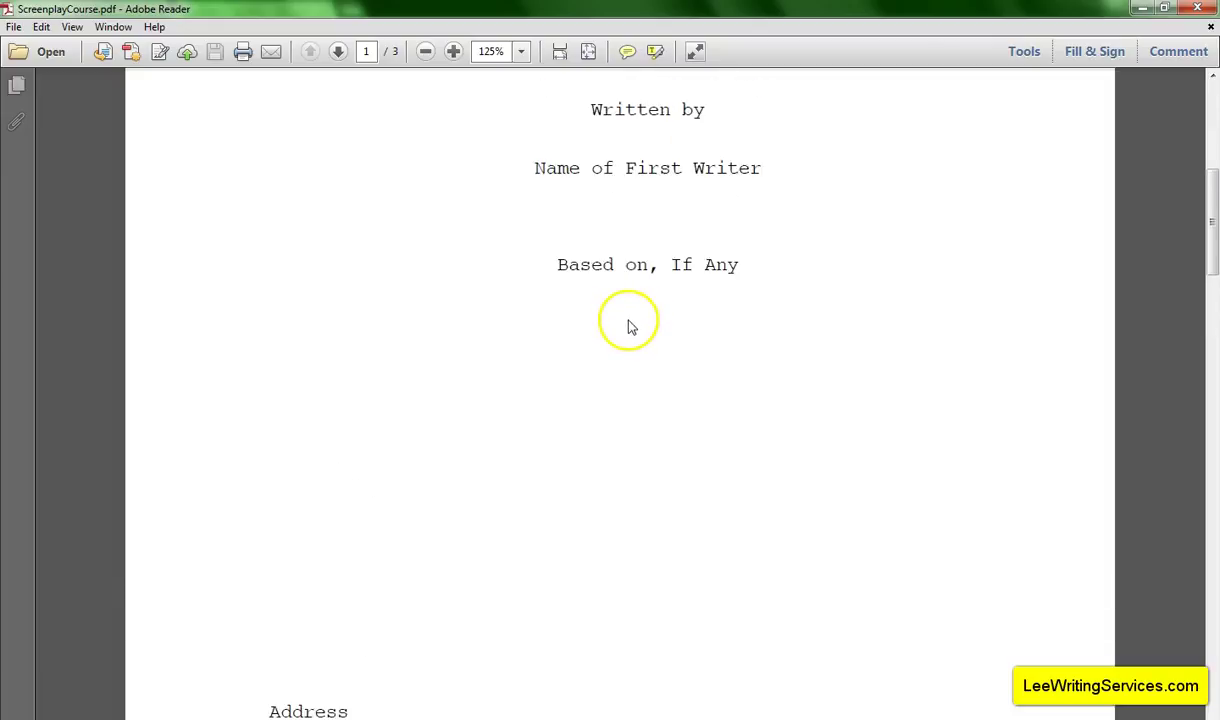
scroll(632, 285, "up", 4)
scroll(650, 220, "up", 3)
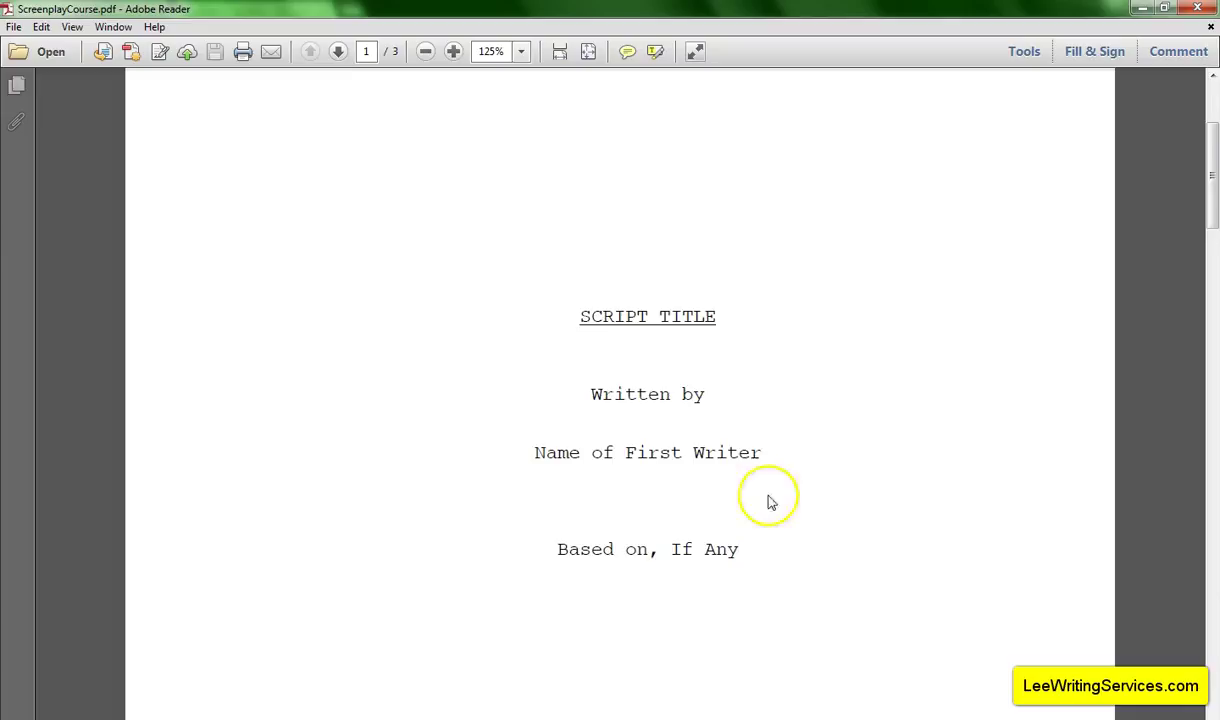
scroll(702, 414, "down", 5)
scroll(709, 345, "up", 5)
scroll(703, 346, "up", 5)
scroll(678, 335, "down", 17)
scroll(650, 330, "up", 15)
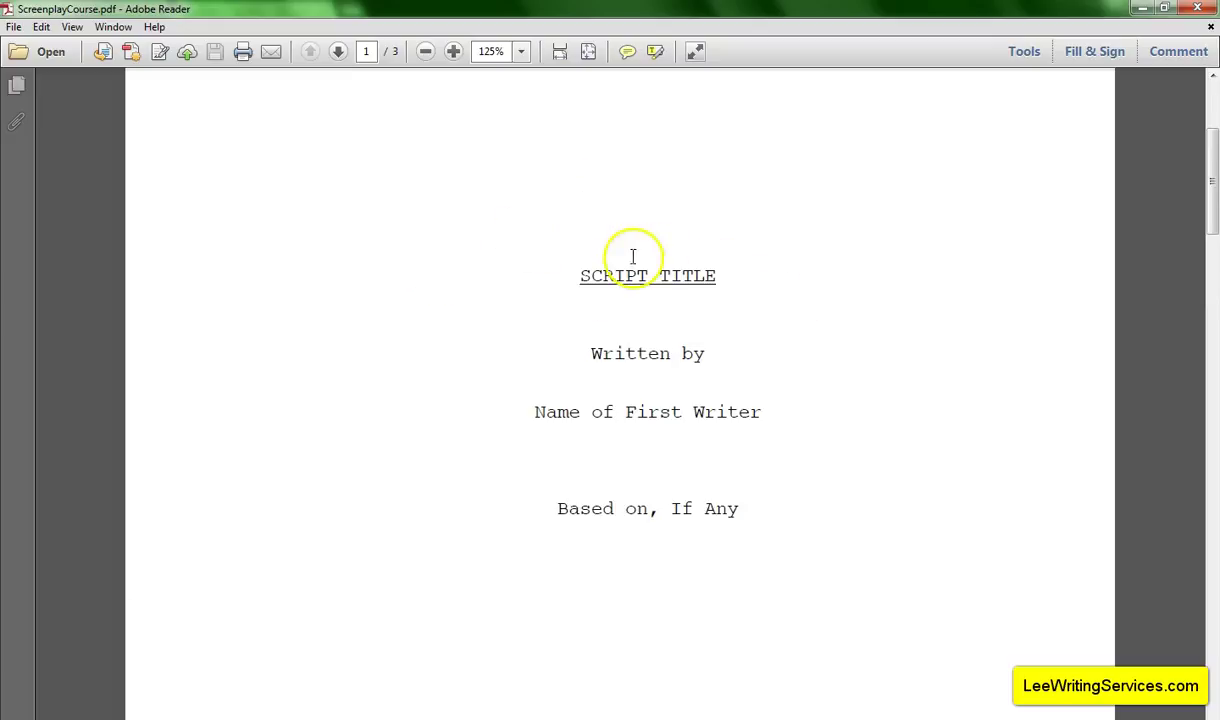
scroll(694, 449, "down", 17)
scroll(643, 378, "down", 15)
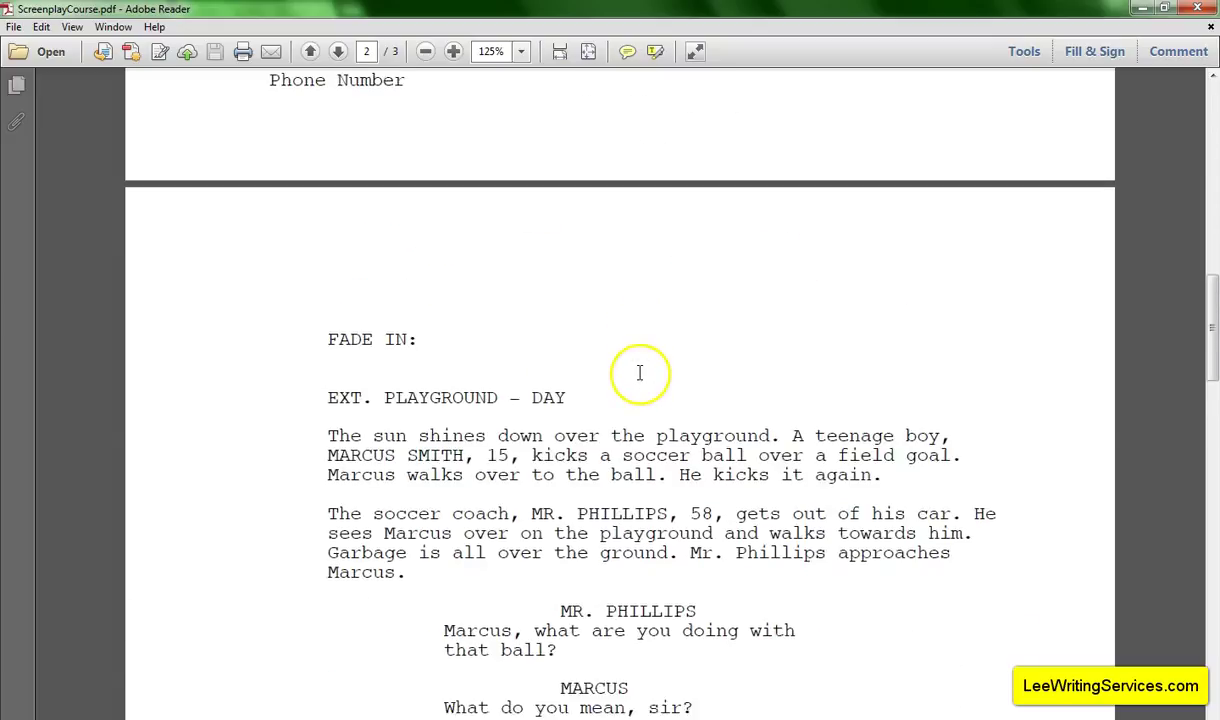
scroll(643, 370, "down", 14)
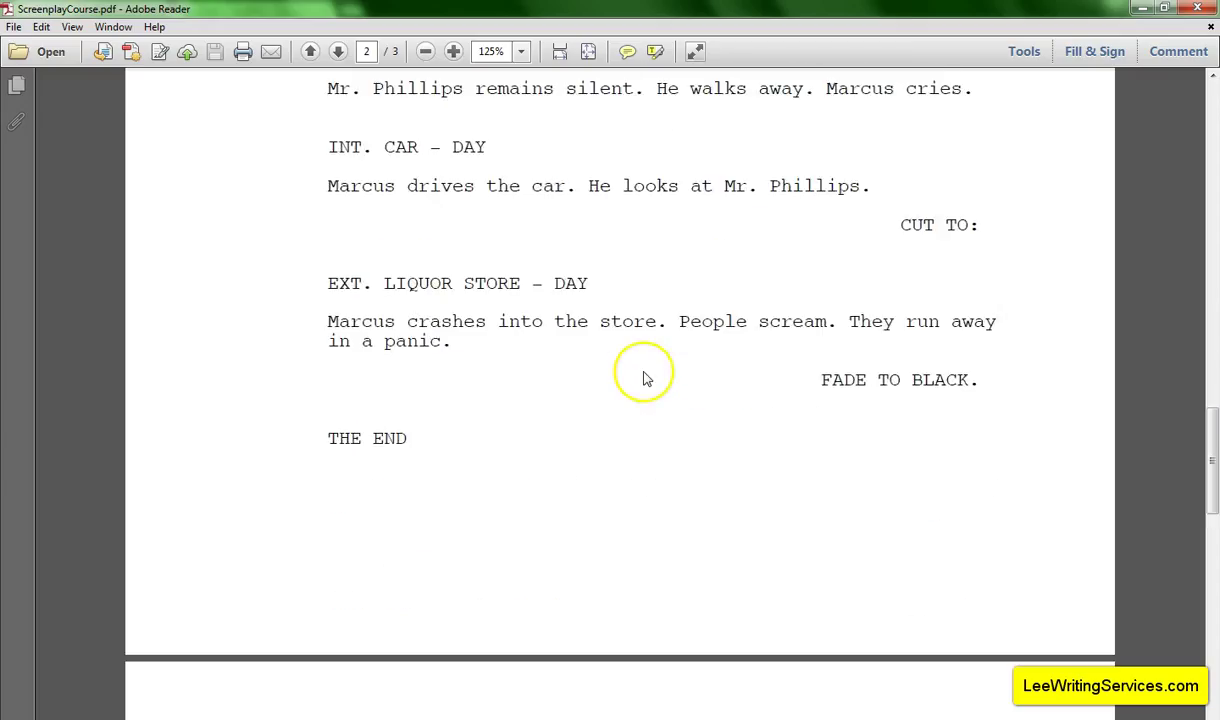
scroll(716, 423, "down", 3)
scroll(716, 425, "up", 18)
scroll(683, 421, "up", 16)
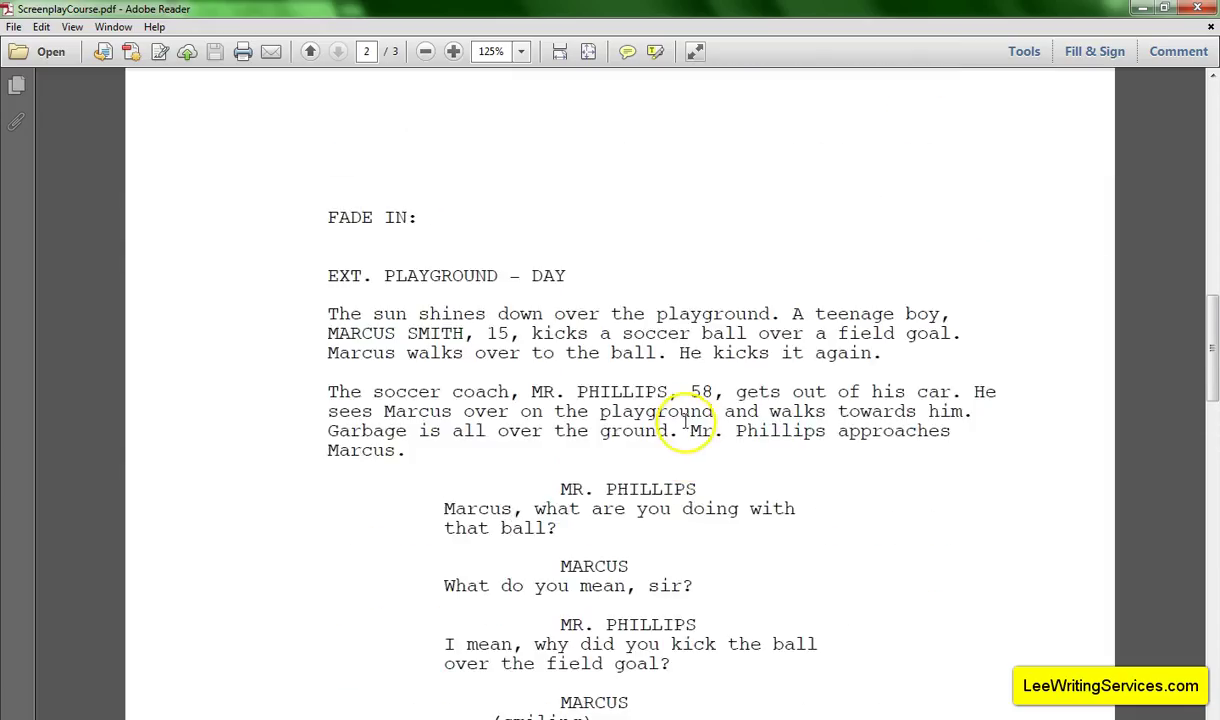
scroll(805, 391, "down", 8)
scroll(805, 391, "down", 2)
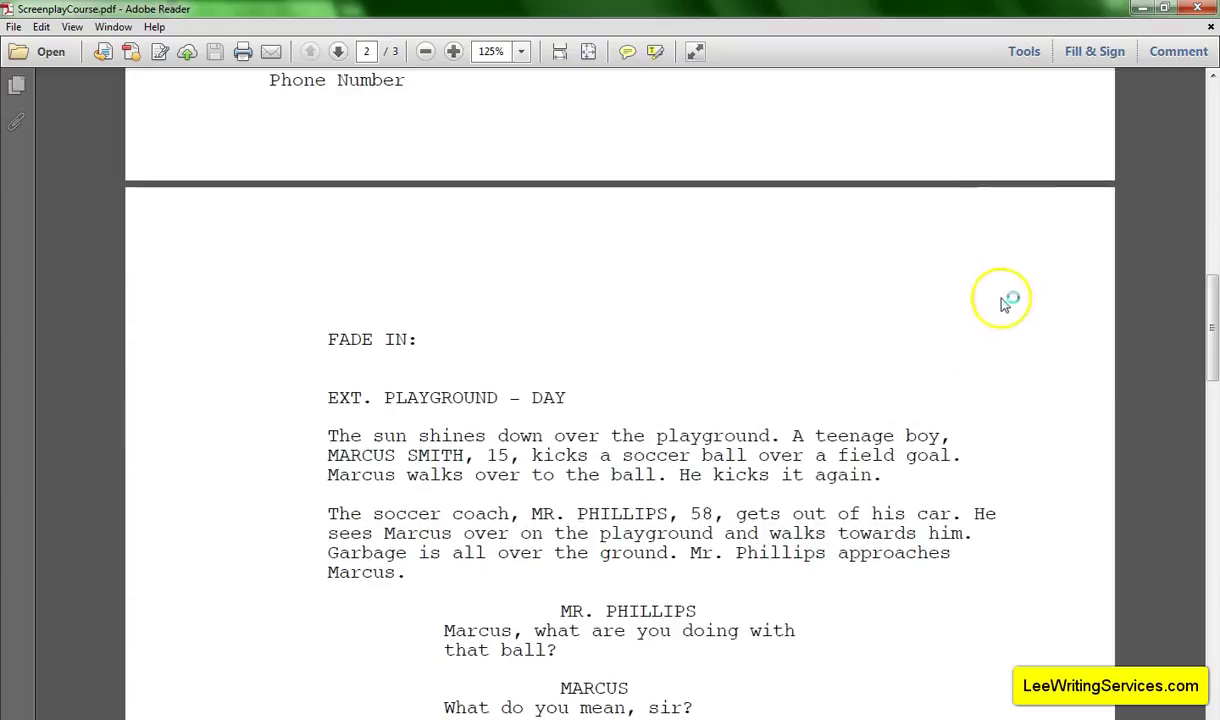
scroll(1090, 312, "up", 9)
scroll(1090, 312, "up", 10)
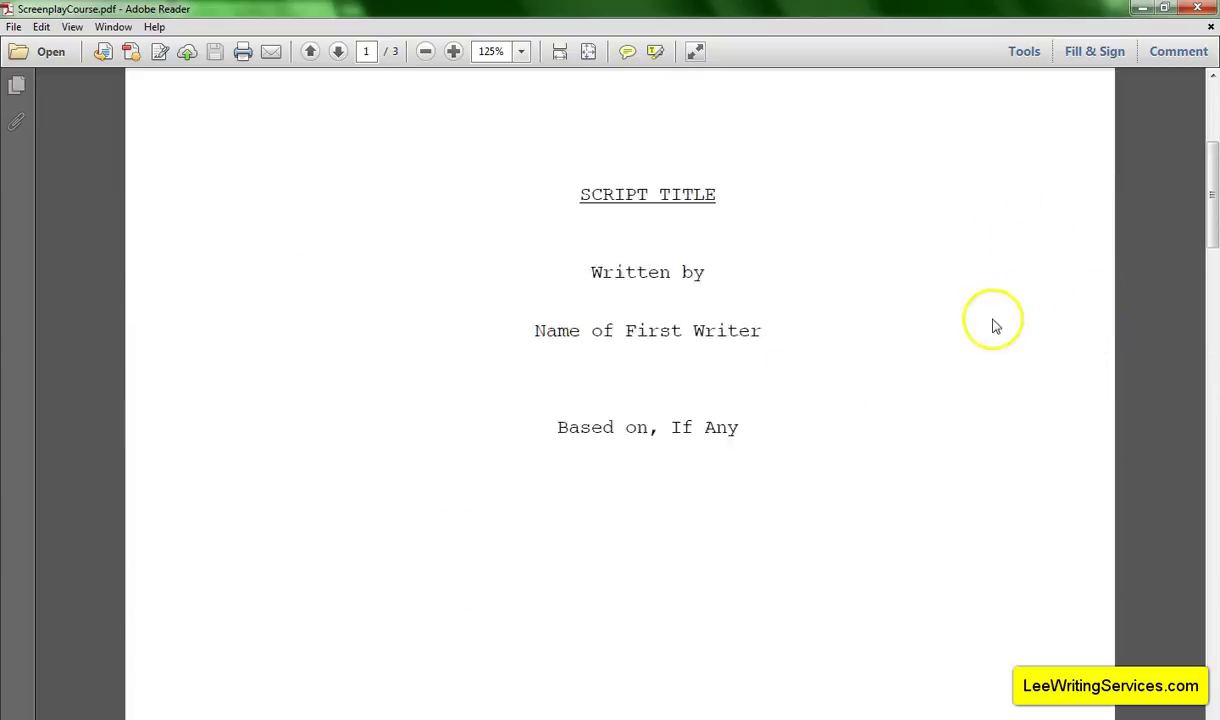
scroll(986, 252, "down", 14)
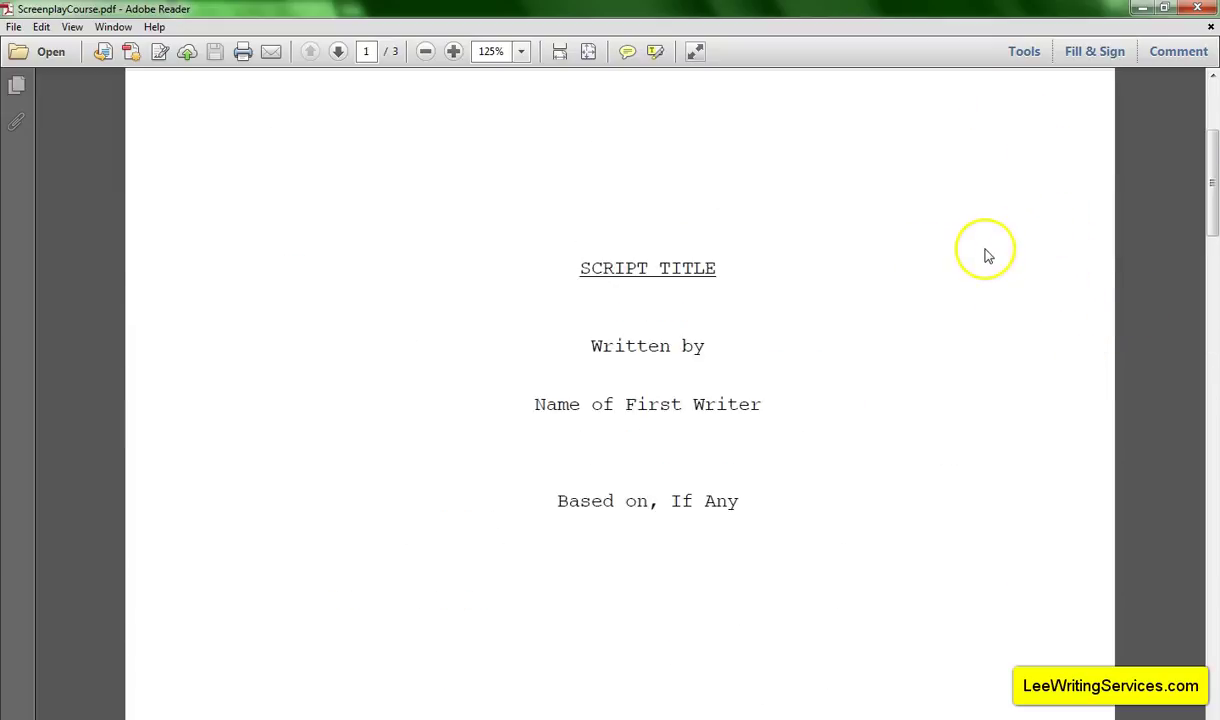
scroll(981, 247, "down", 9)
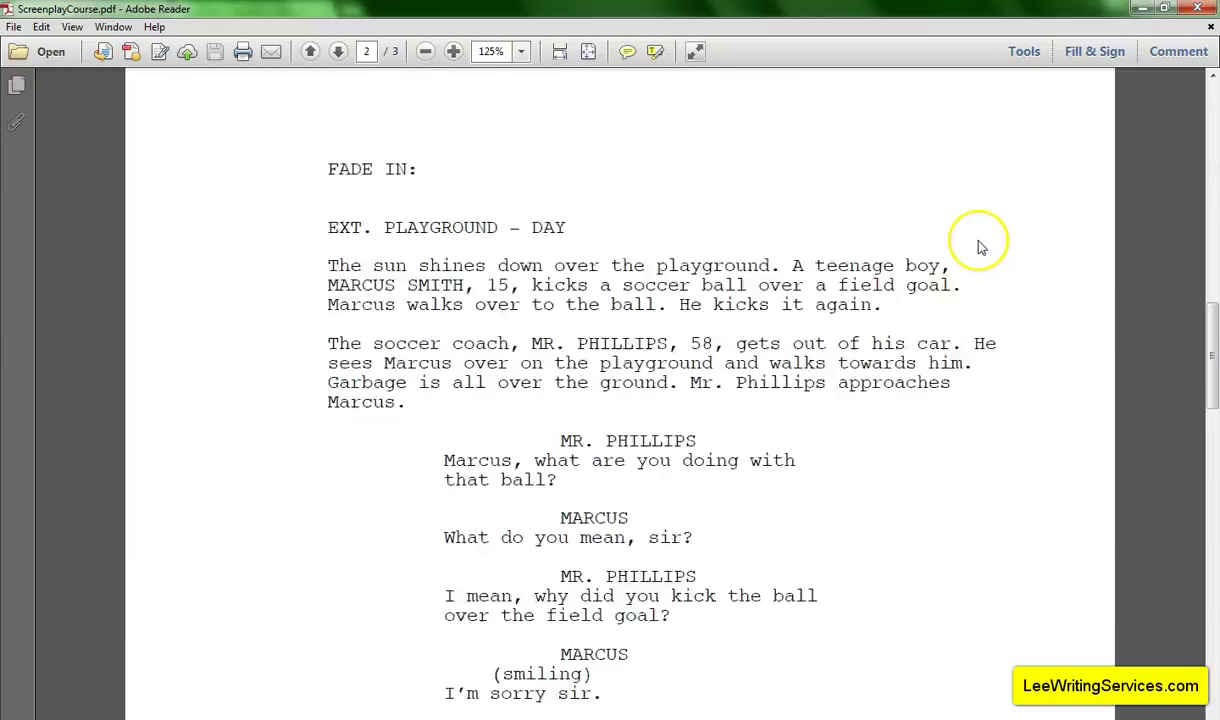
scroll(981, 247, "up", 10)
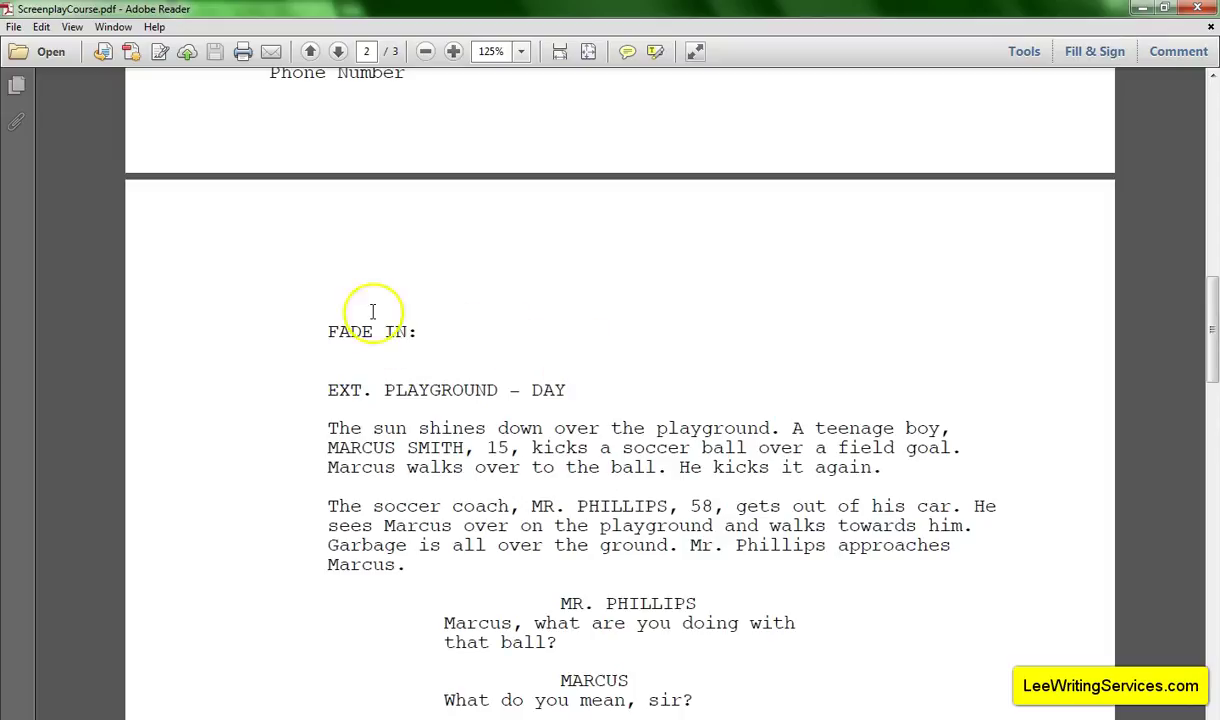
scroll(390, 316, "down", 2)
scroll(424, 249, "up", 2)
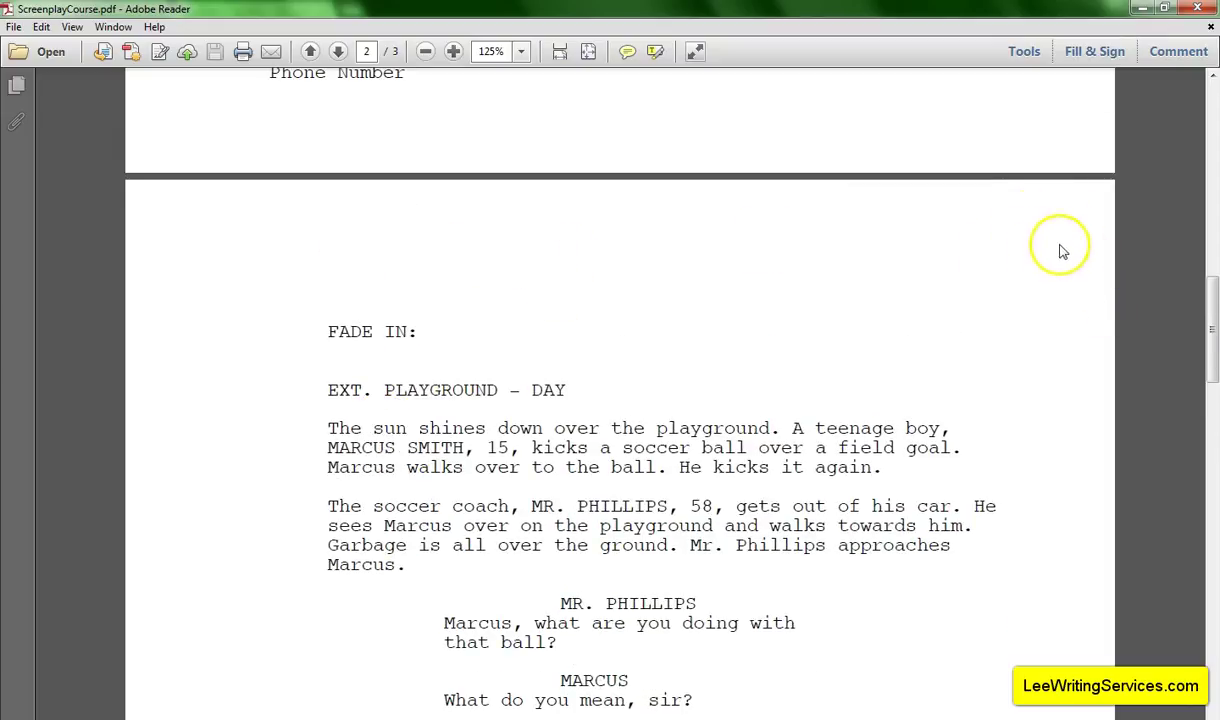
scroll(1000, 280, "down", 7)
scroll(912, 415, "down", 10)
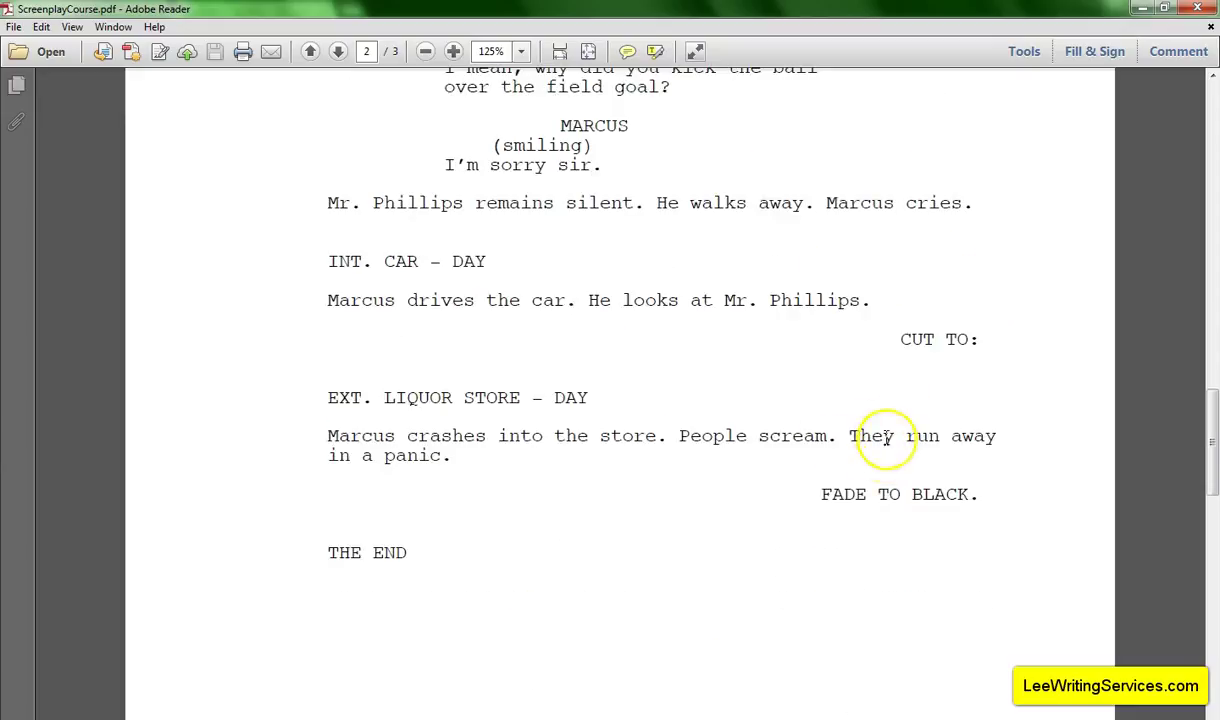
scroll(898, 364, "down", 2)
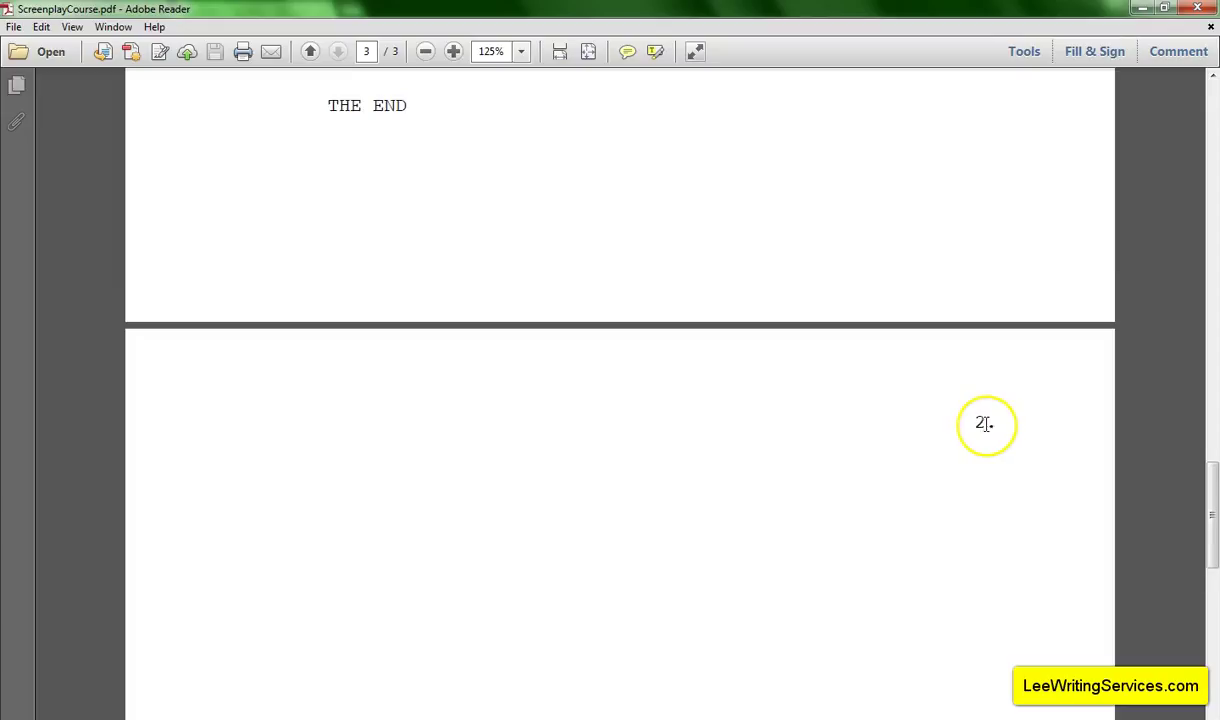
scroll(985, 424, "down", 1)
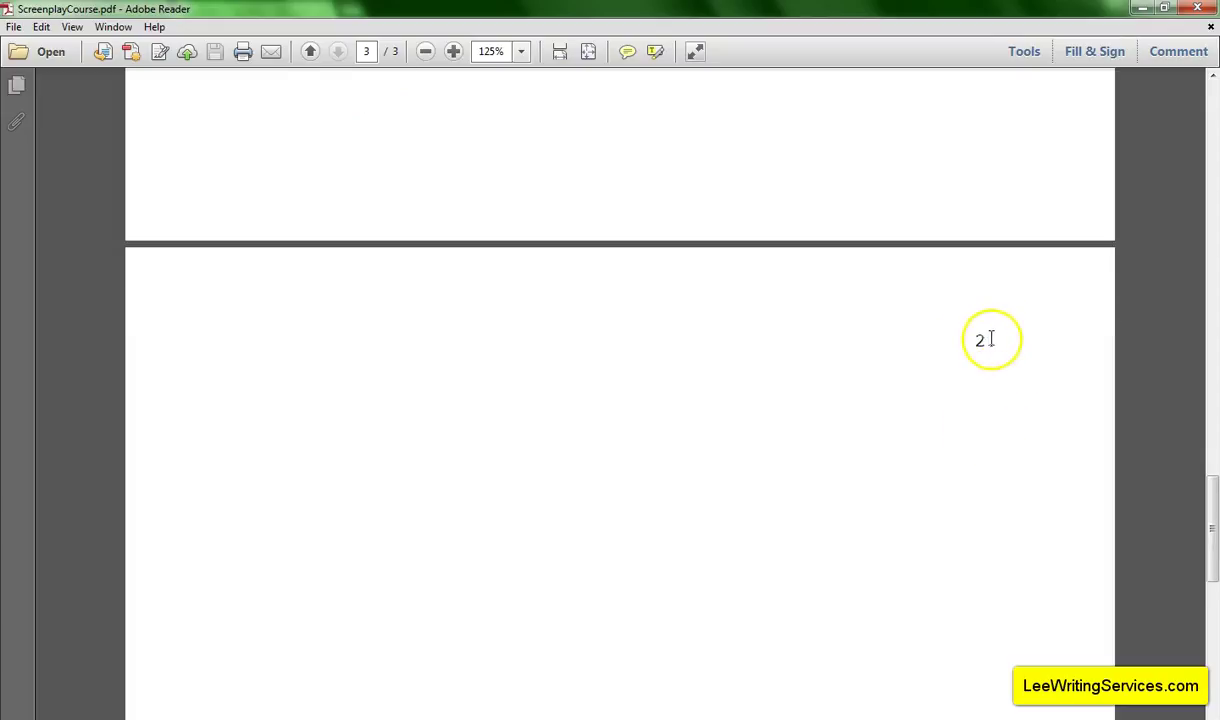
scroll(982, 349, "down", 3)
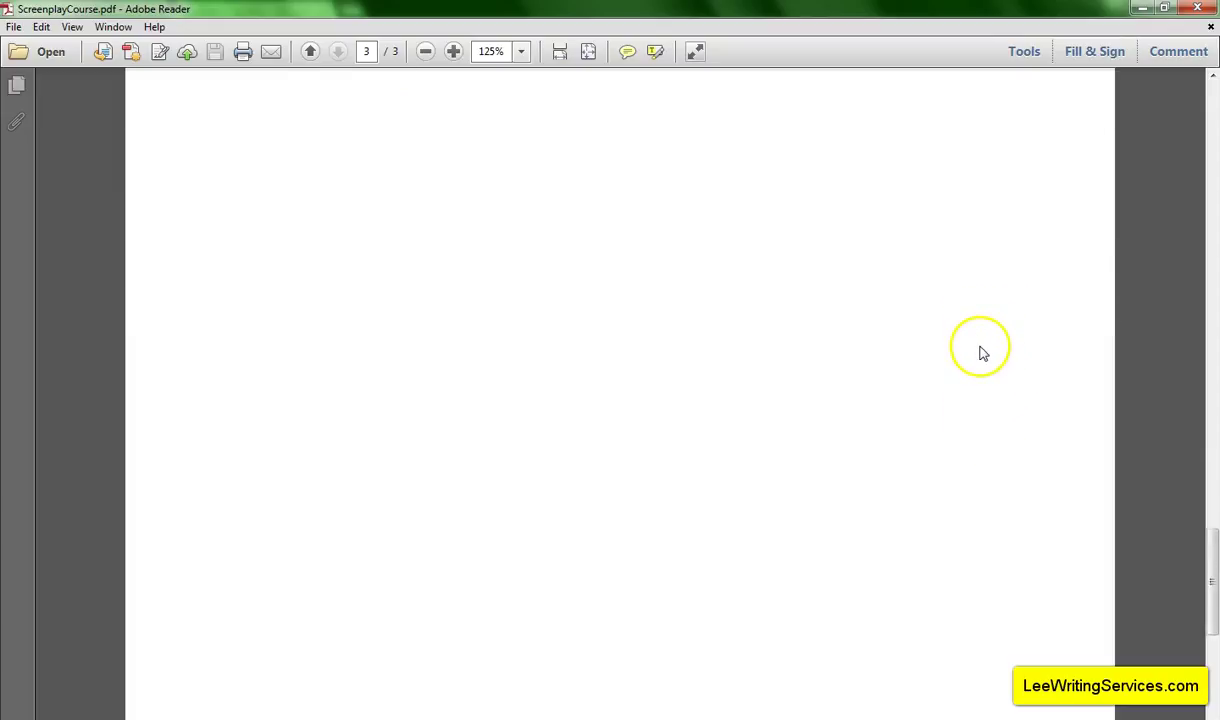
scroll(995, 397, "up", 10)
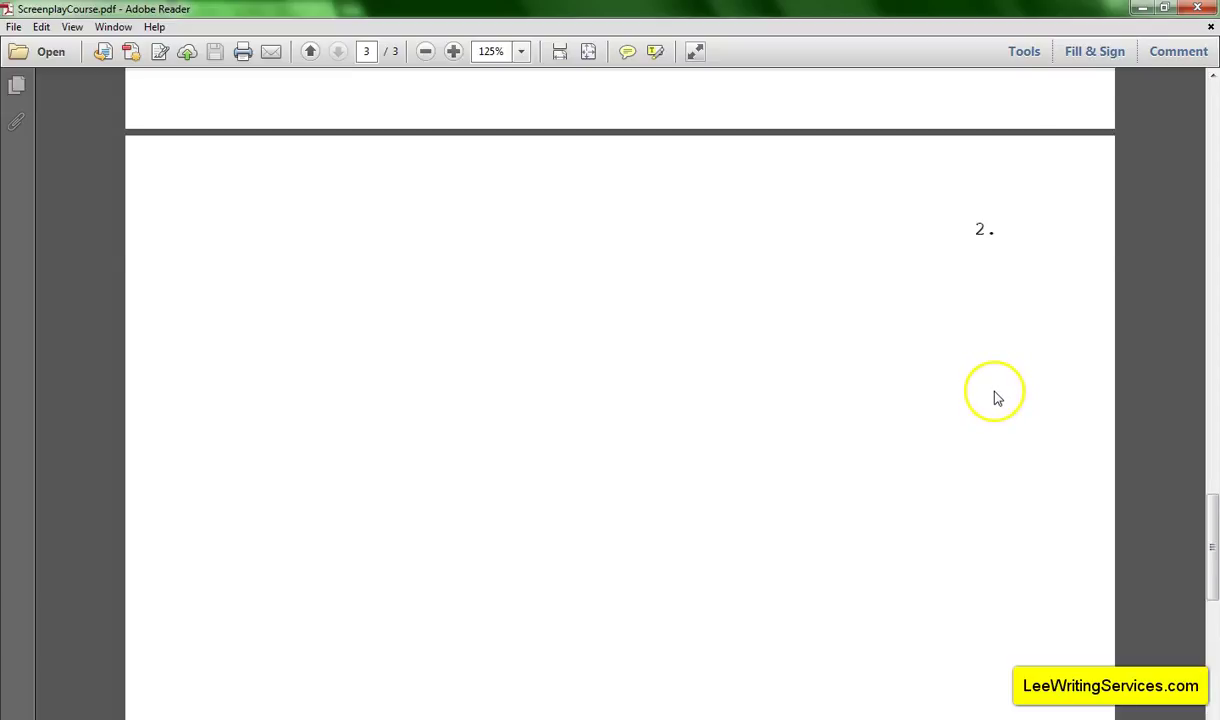
scroll(1005, 405, "up", 12)
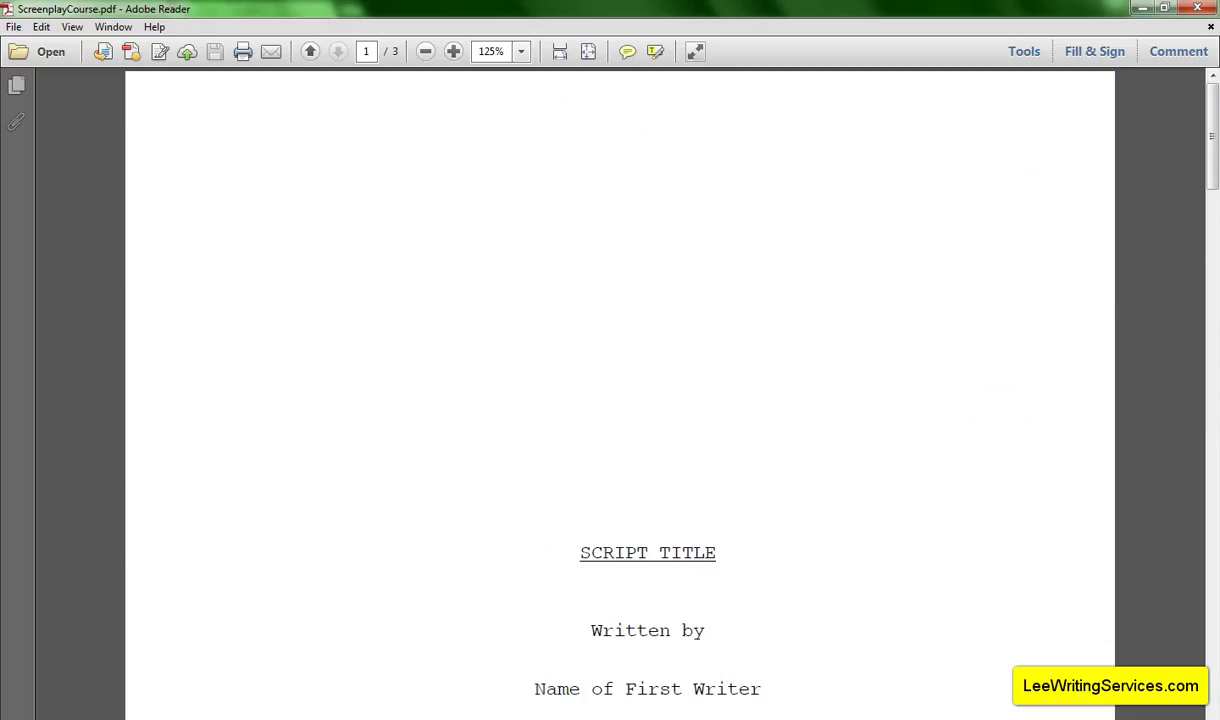
key("ctrl+q")
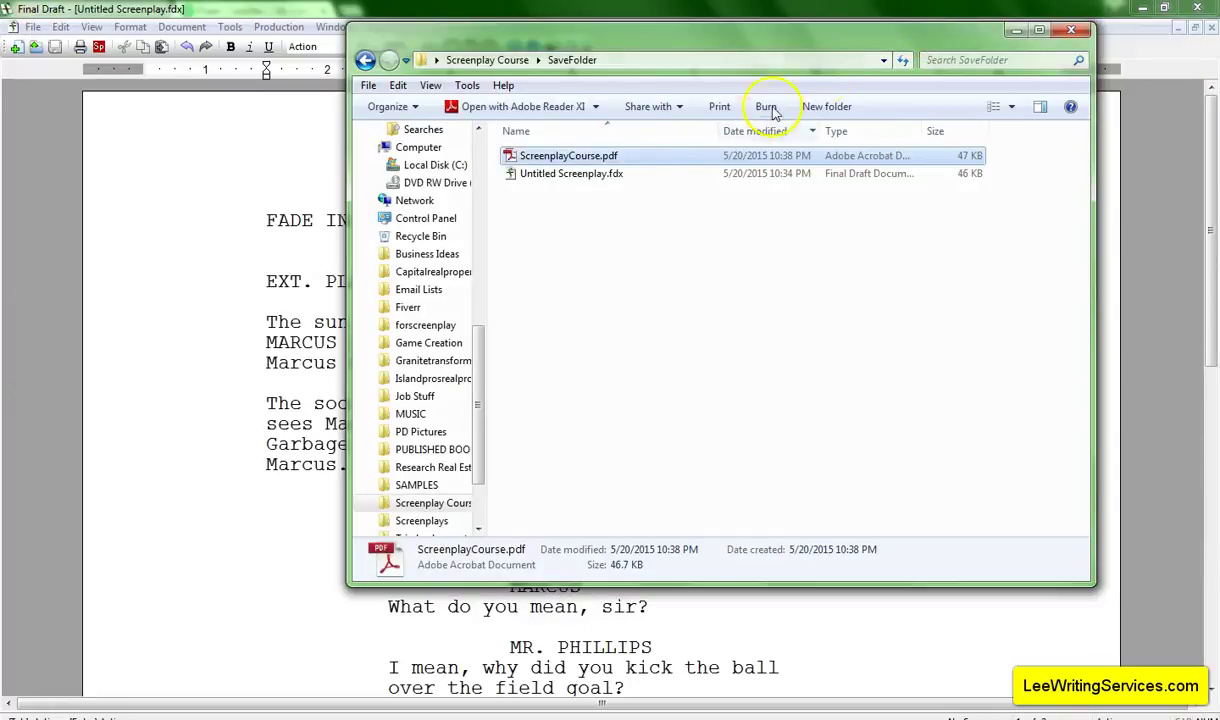
Minimize and restore the SaveFolder window, selecting Untitled Screenplay.fdx.
left_click(1016, 35)
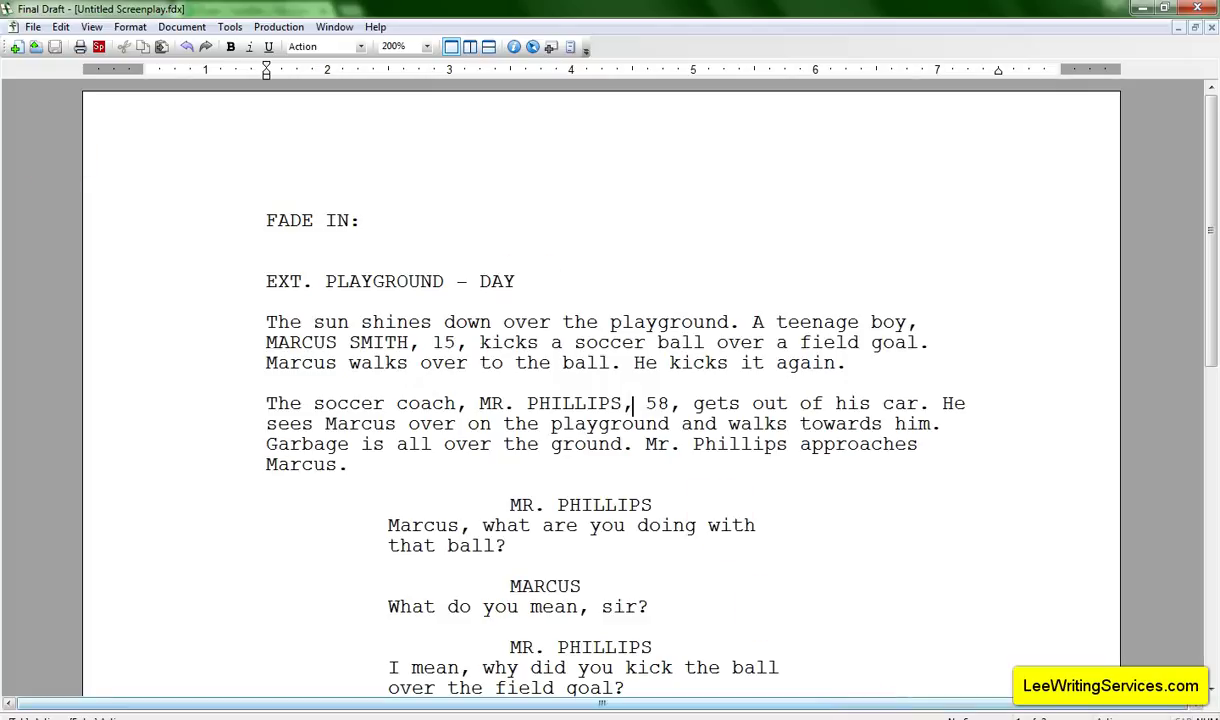
left_click(812, 633)
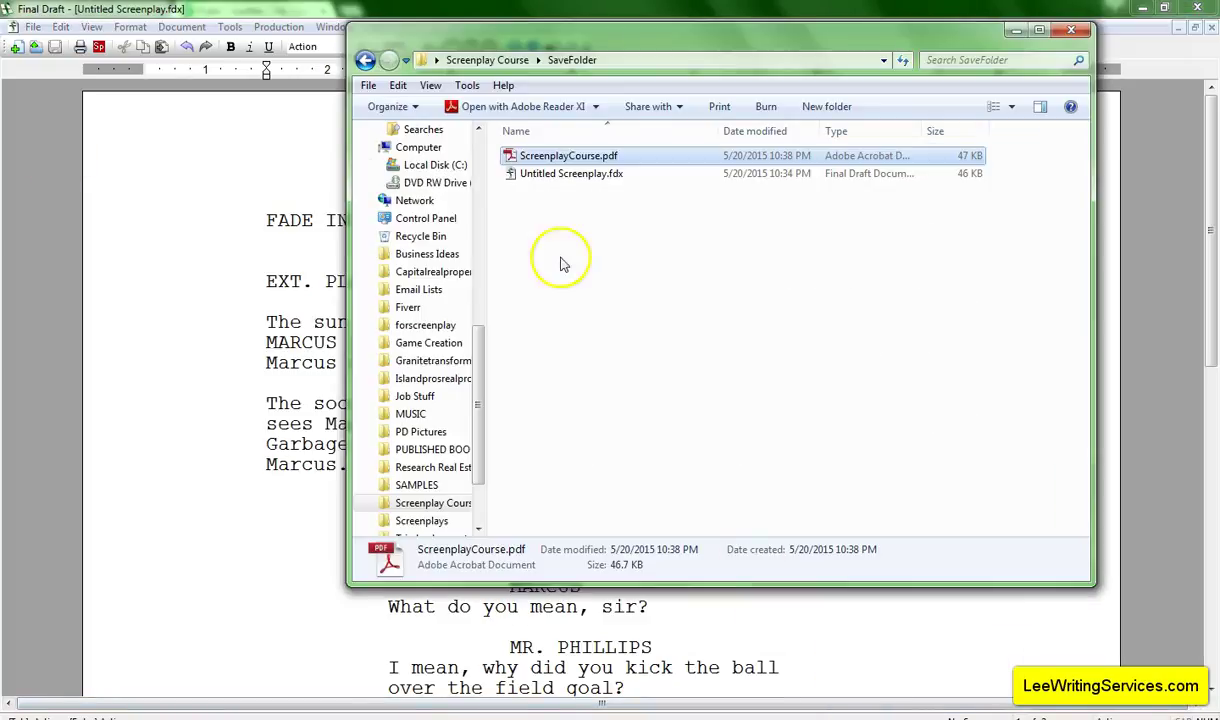
left_click(565, 176)
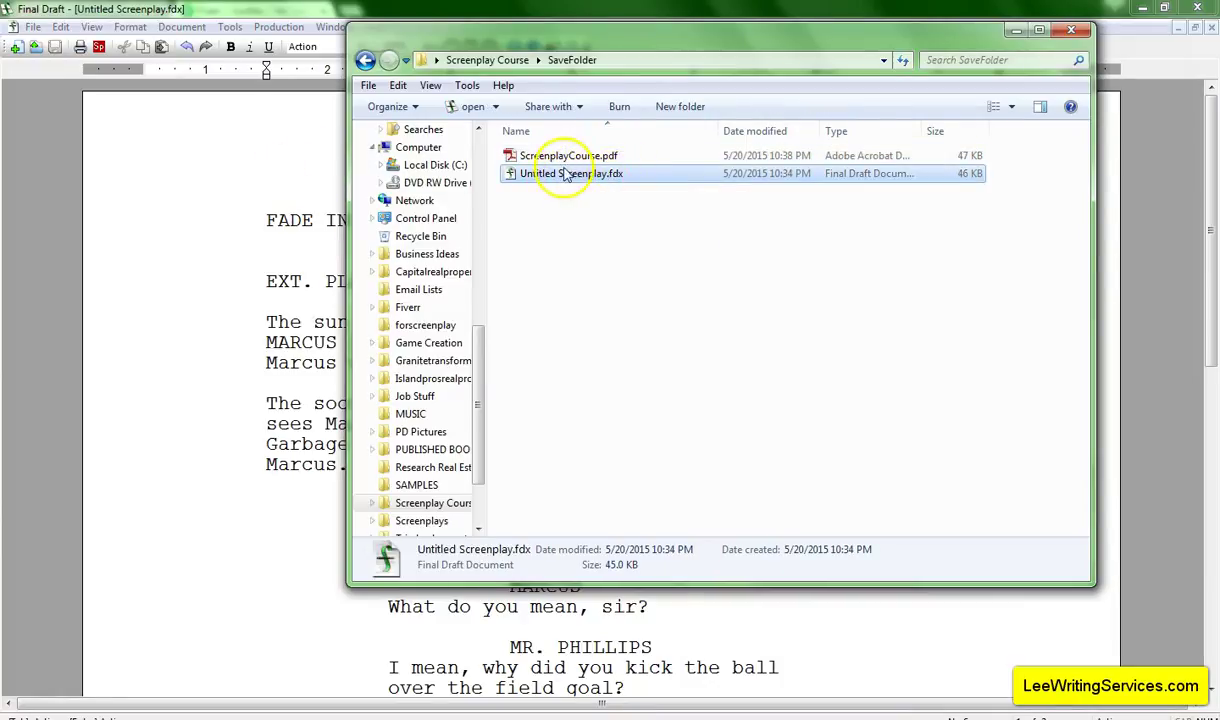
left_click(196, 256)
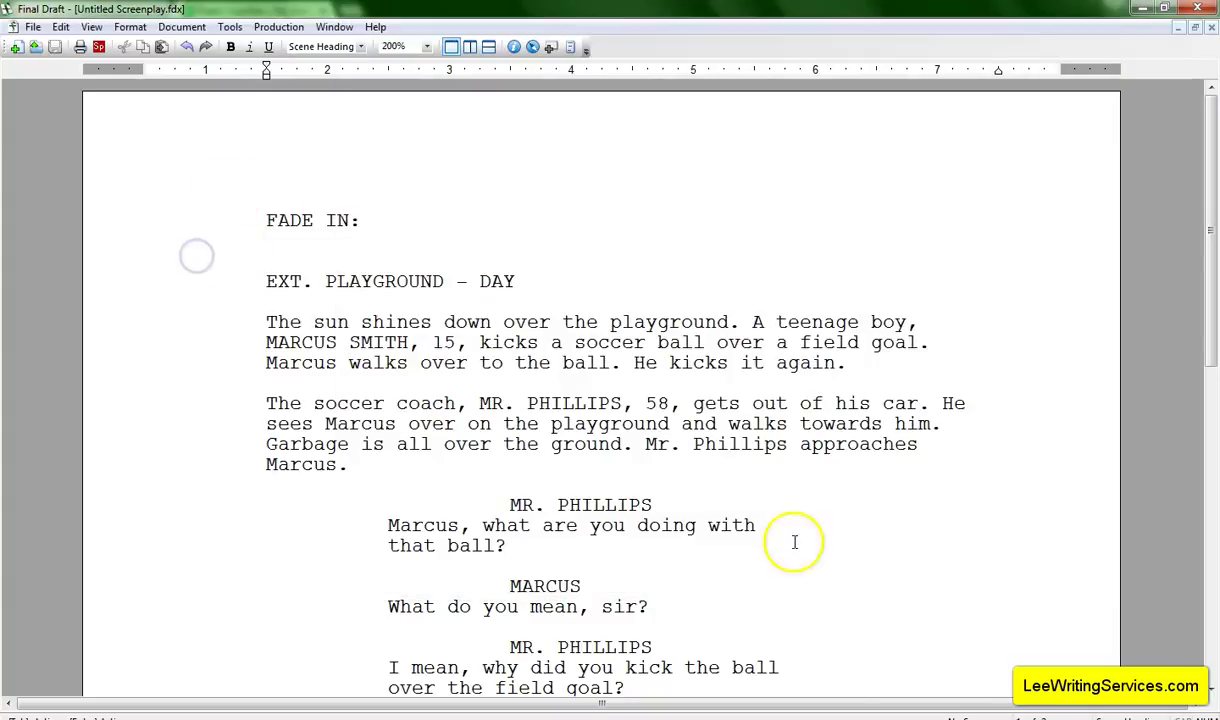
left_click(934, 698)
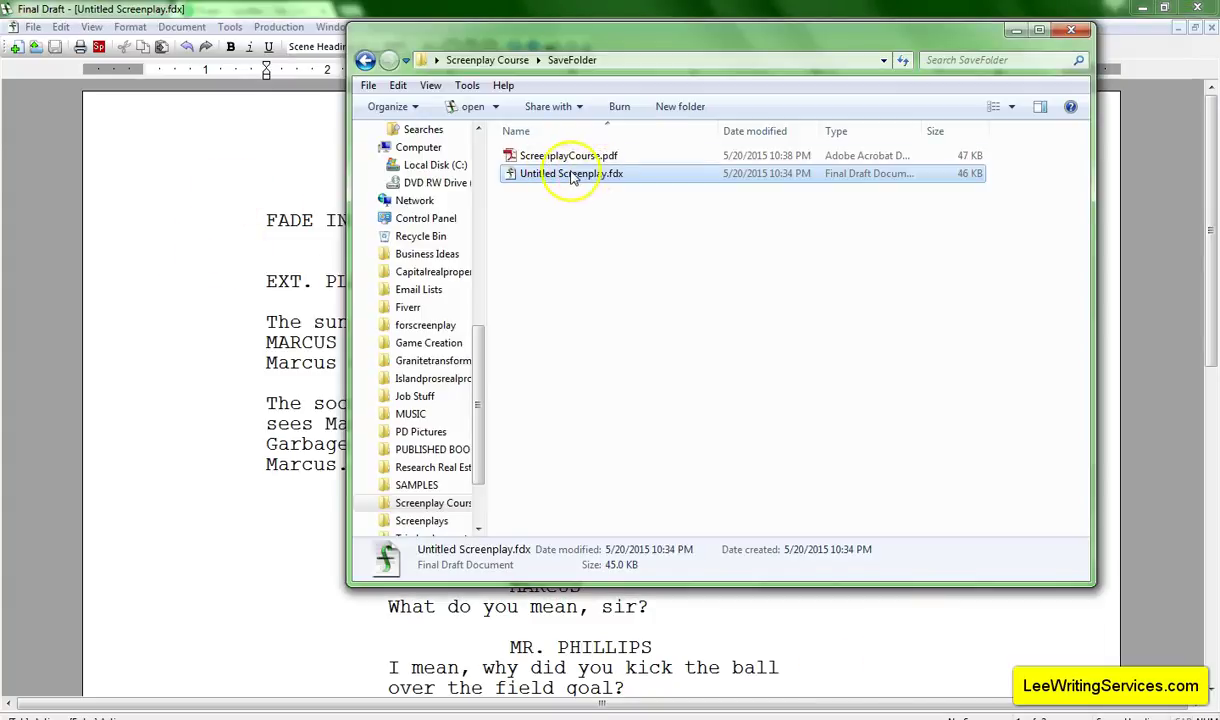
left_click(155, 192)
Return to Final Draft and place the cursor on the blank line under FADE IN:.
scroll(425, 302, "down", 11)
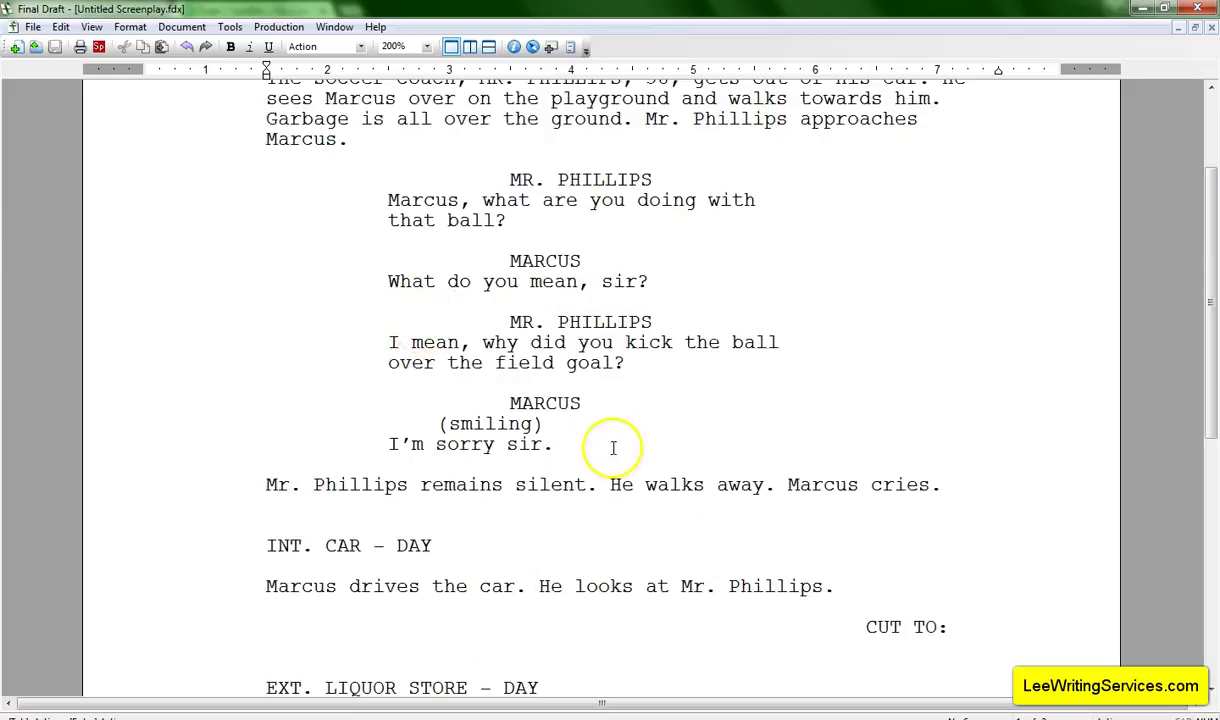
scroll(560, 438, "up", 6)
scroll(577, 440, "up", 4)
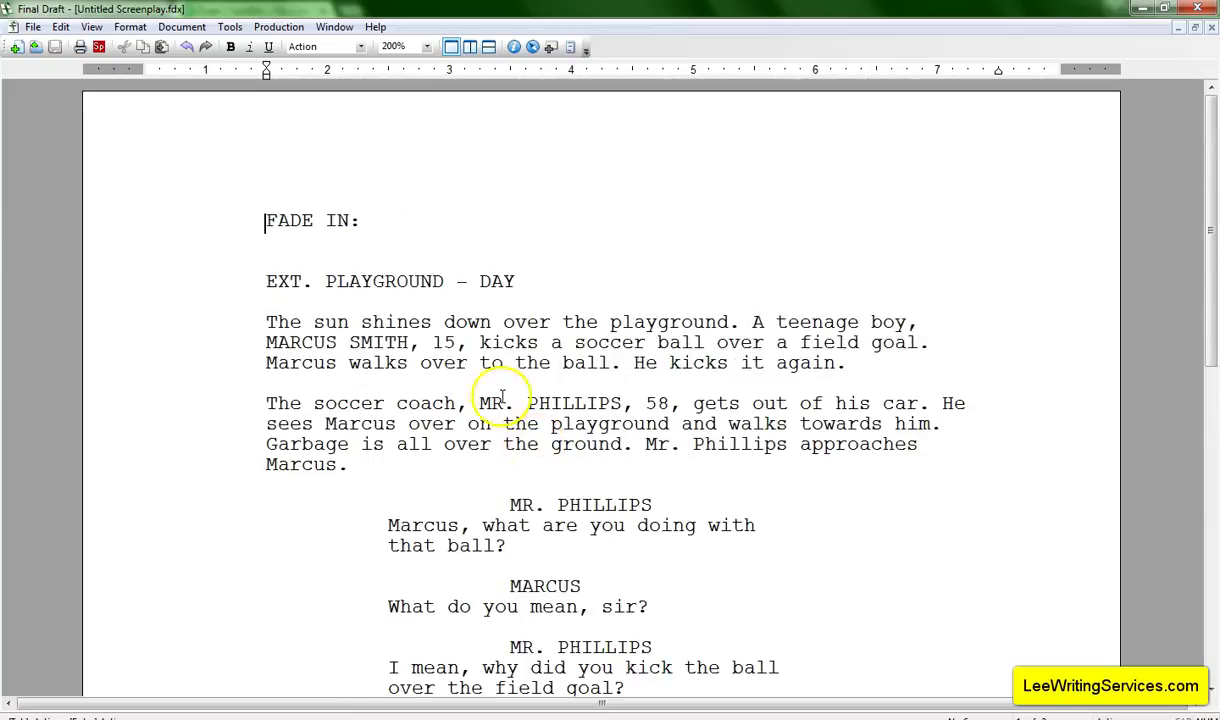
key("alt+Tab")
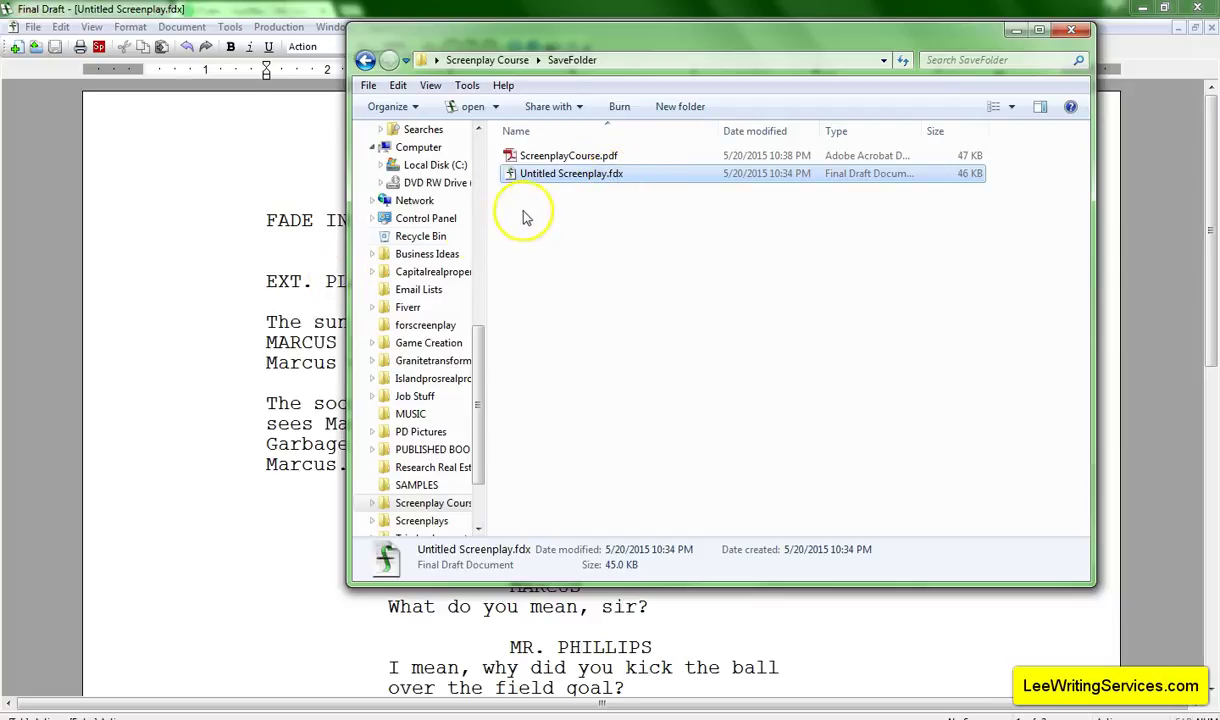
left_click(300, 238)
left_click(266, 240)
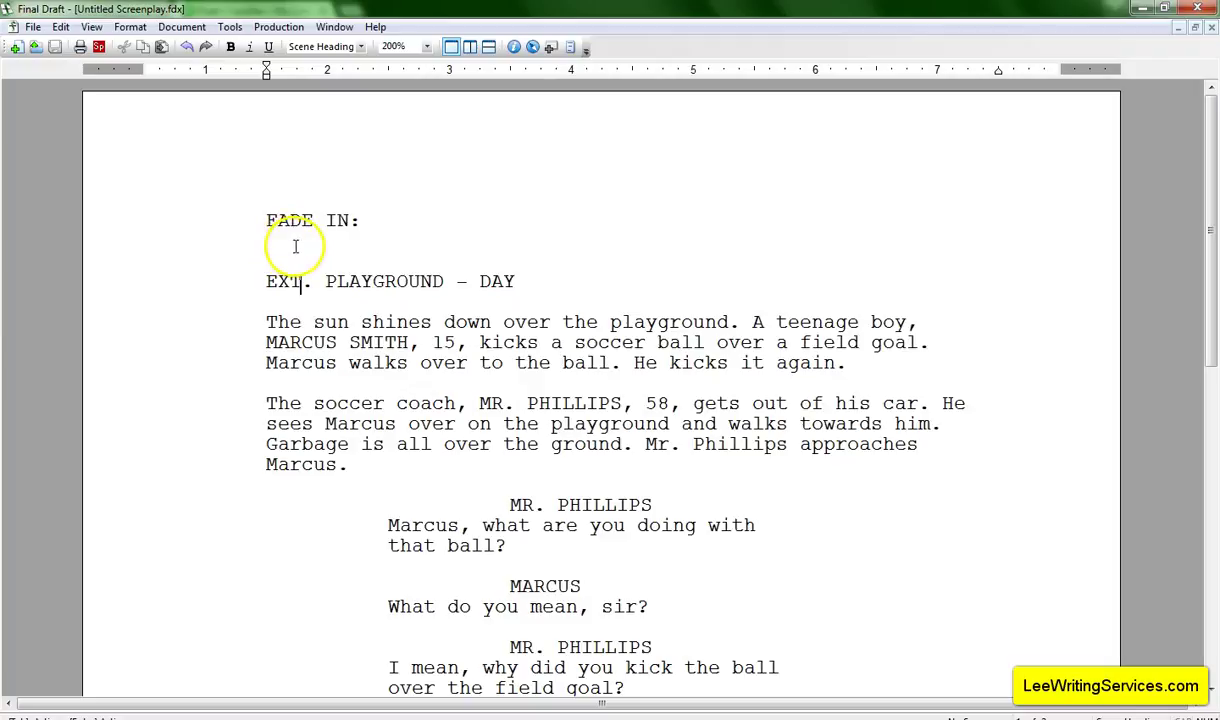
scroll(490, 300, "down", 4)
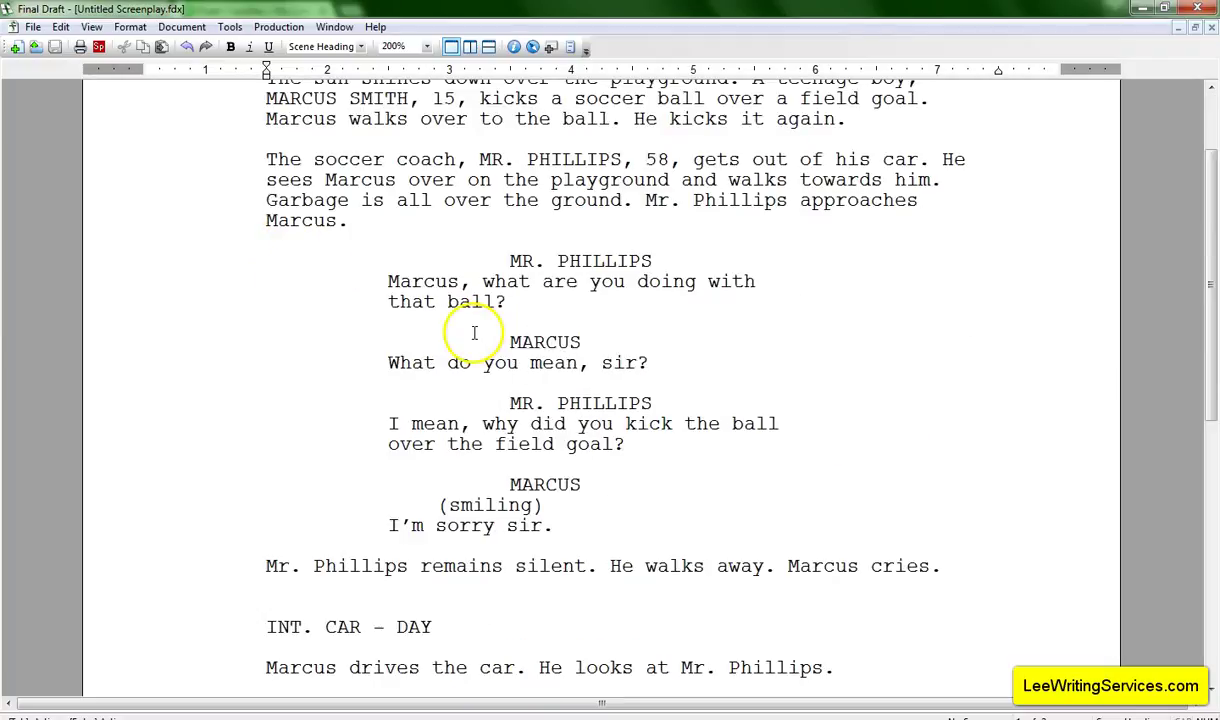
scroll(480, 332, "up", 4)
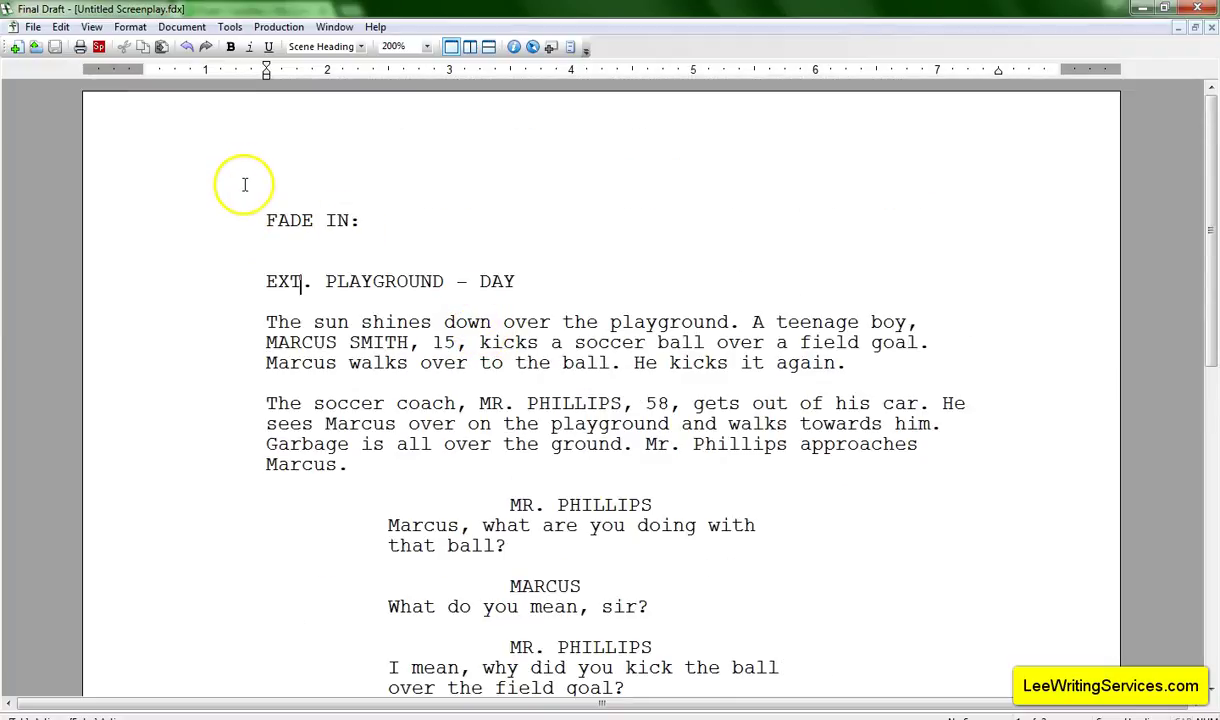
Save the script as Plain Text (*.txt), creating Untitled Screenplay.txt in SaveFolder.
left_click(31, 28)
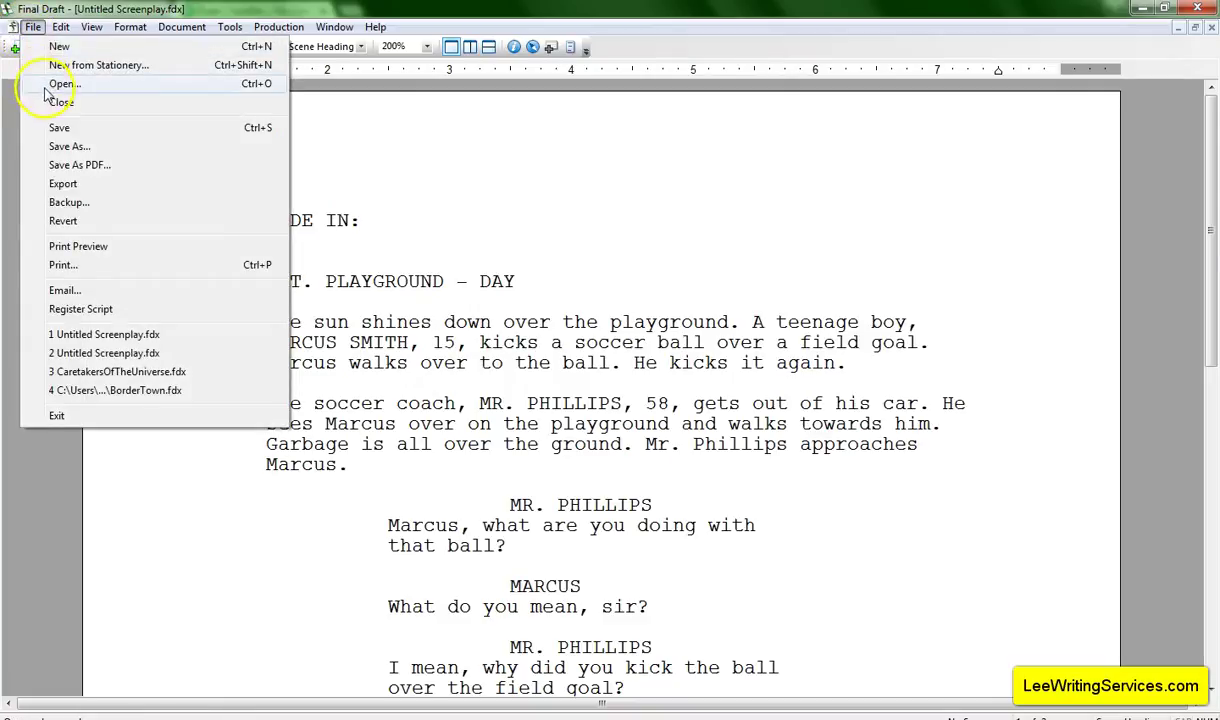
left_click(69, 147)
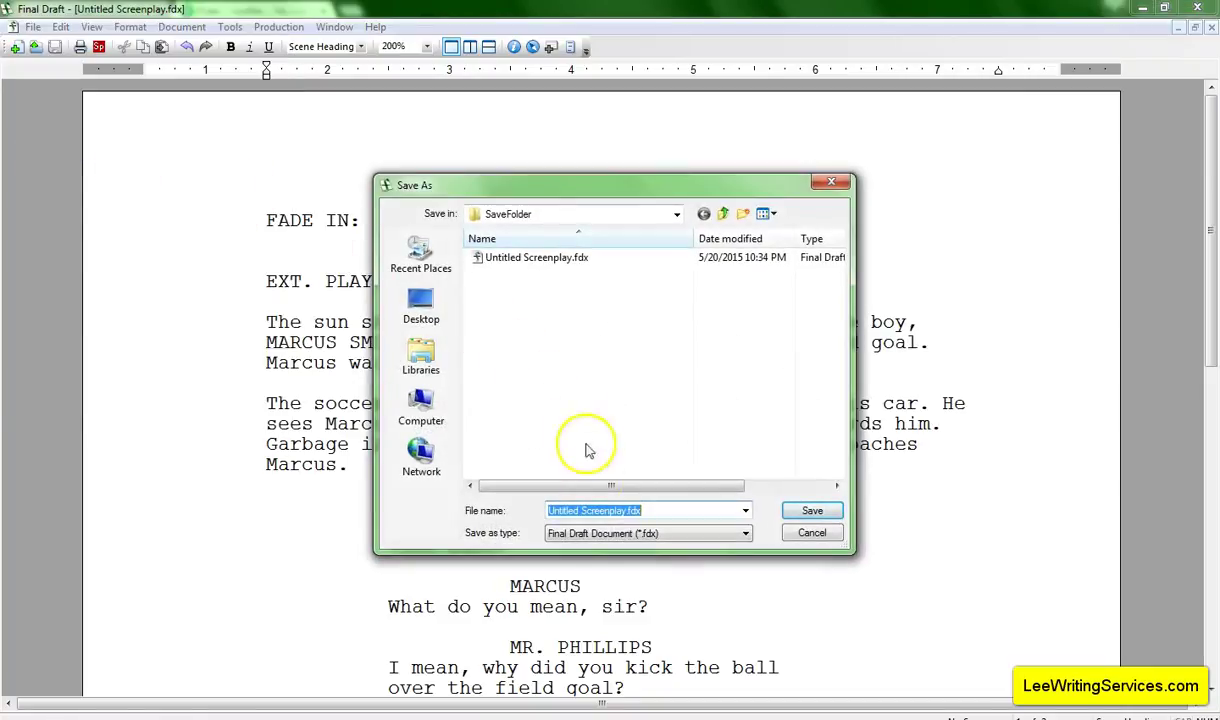
left_click(577, 535)
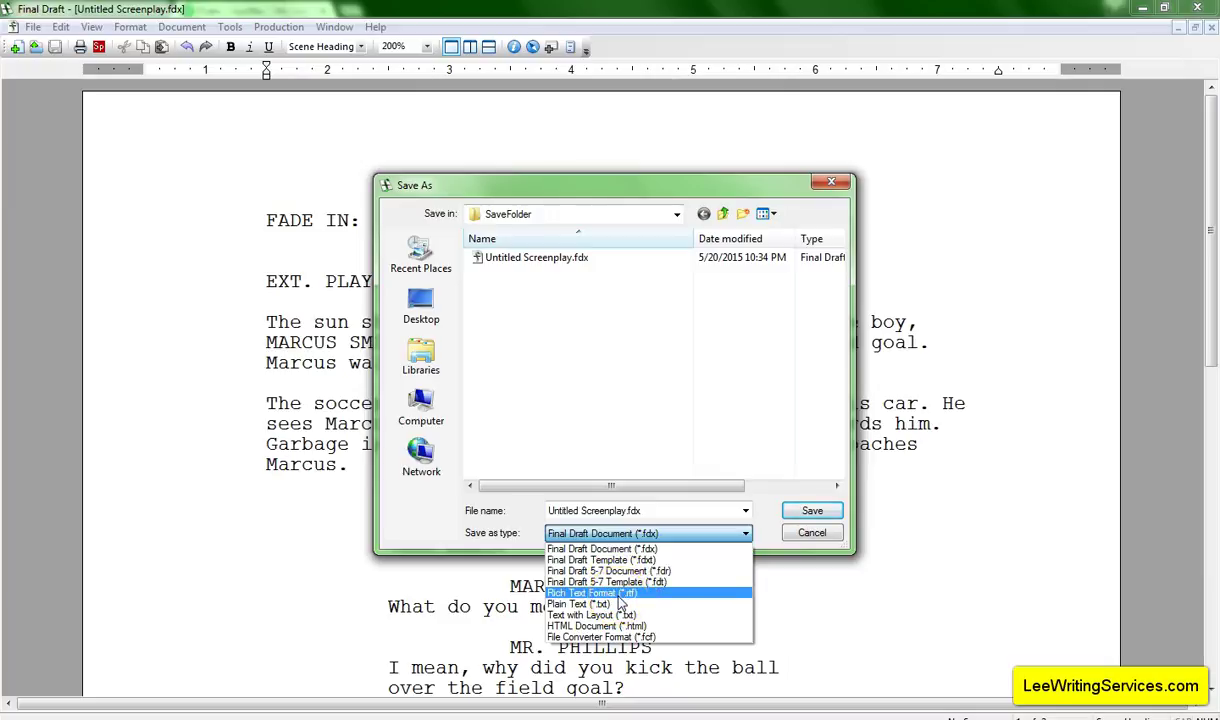
left_click(643, 598)
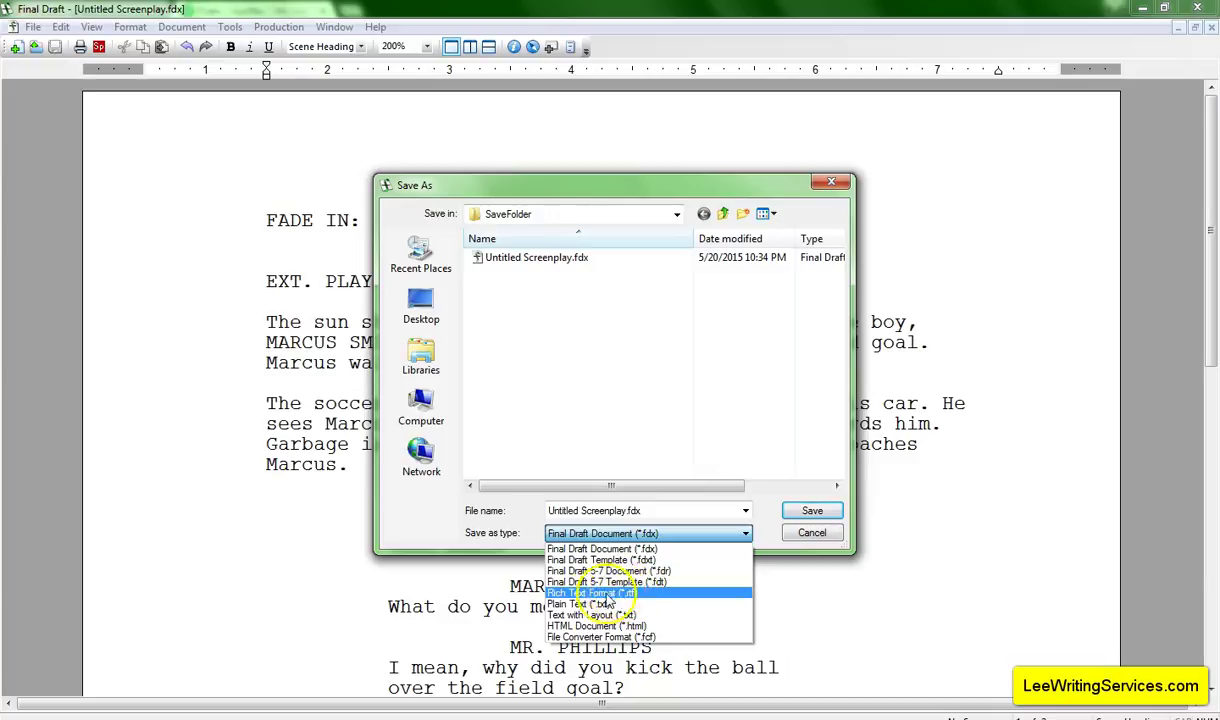
left_click(612, 606)
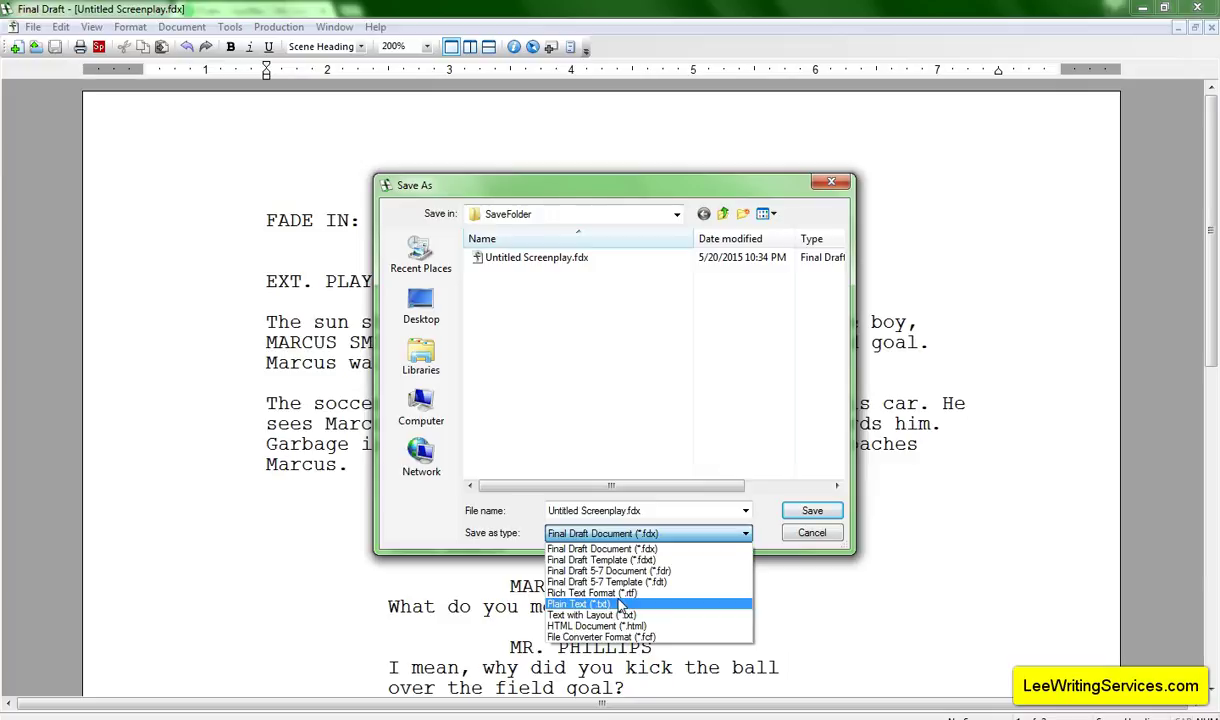
left_click(620, 605)
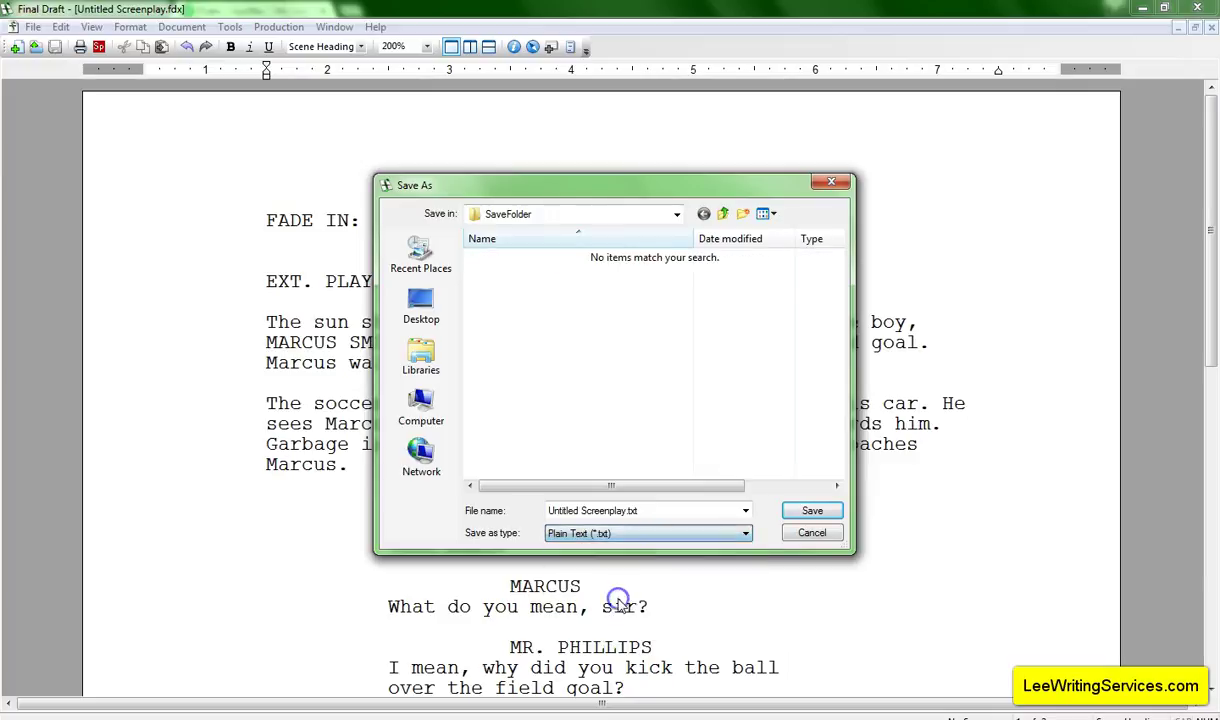
left_click(811, 510)
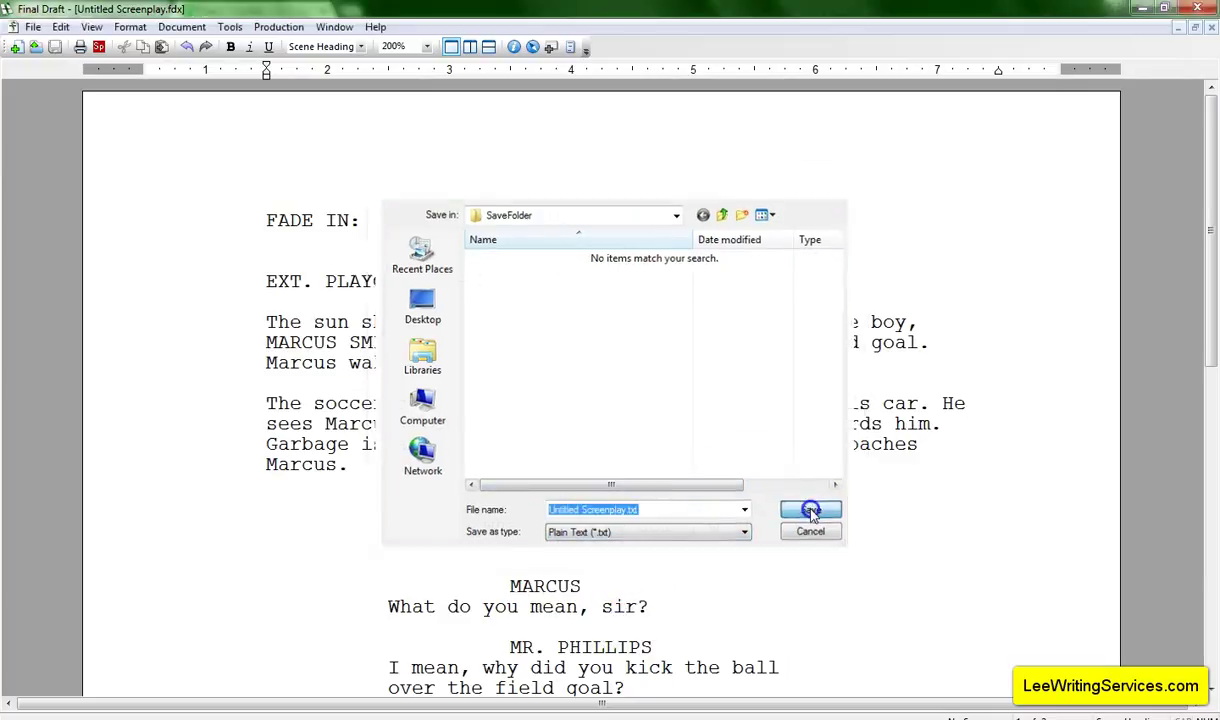
left_click(922, 715)
Open Untitled Screenplay.txt in Notepad, review the unformatted script, then close Notepad.
double_click(612, 192)
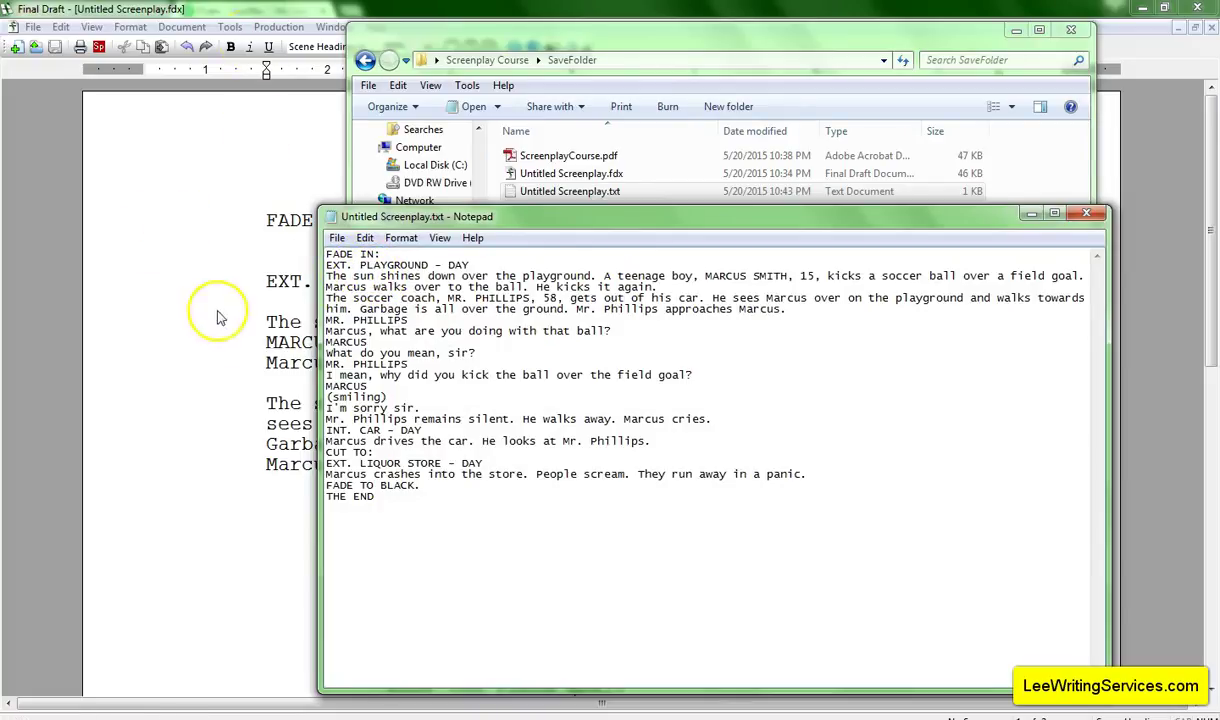
left_click(338, 62)
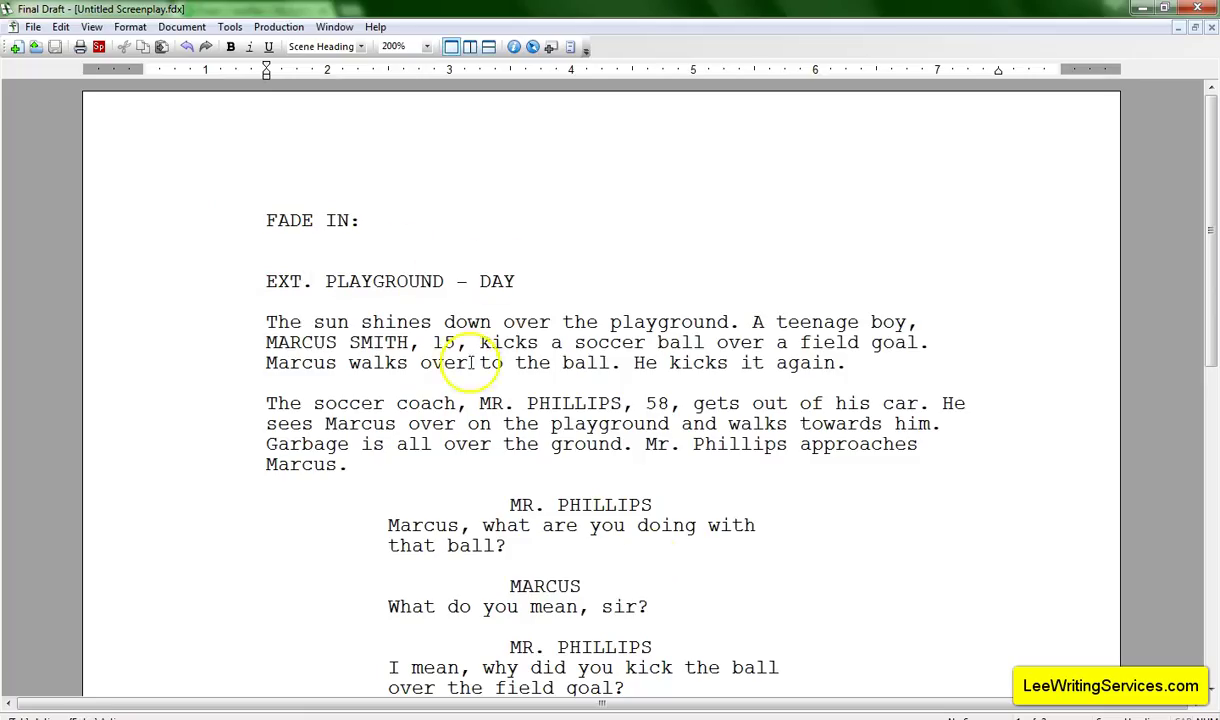
key("alt+Tab")
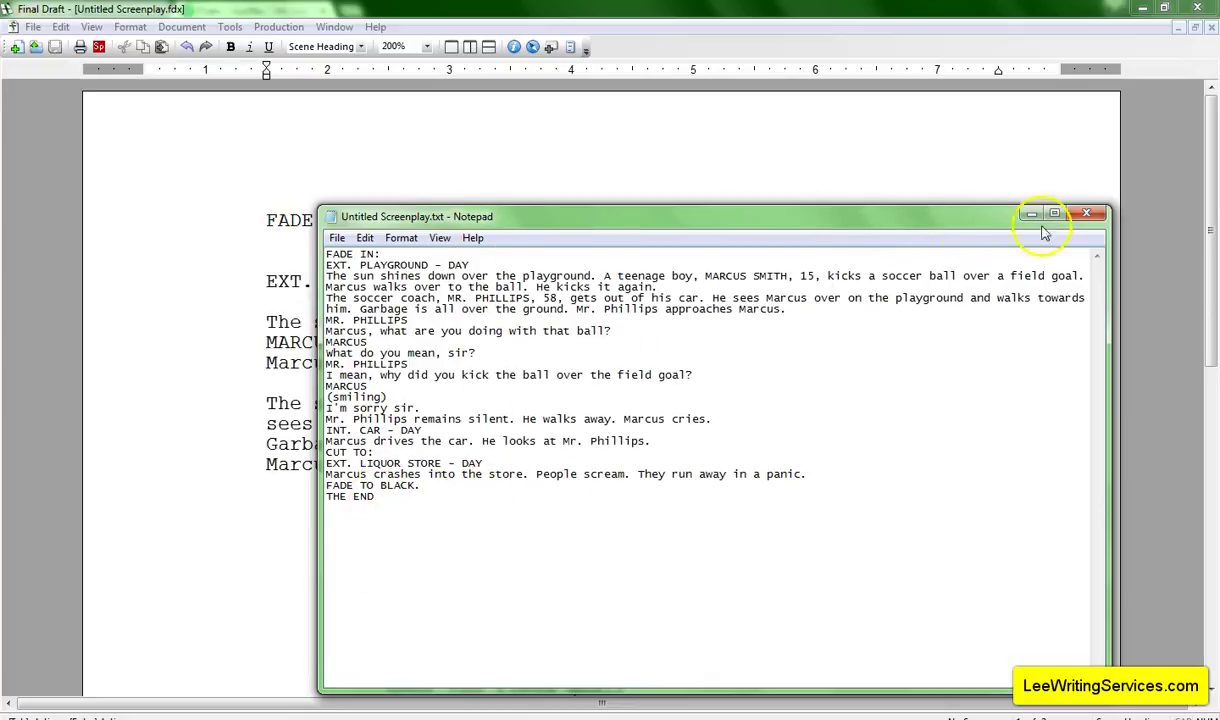
left_click(1090, 215)
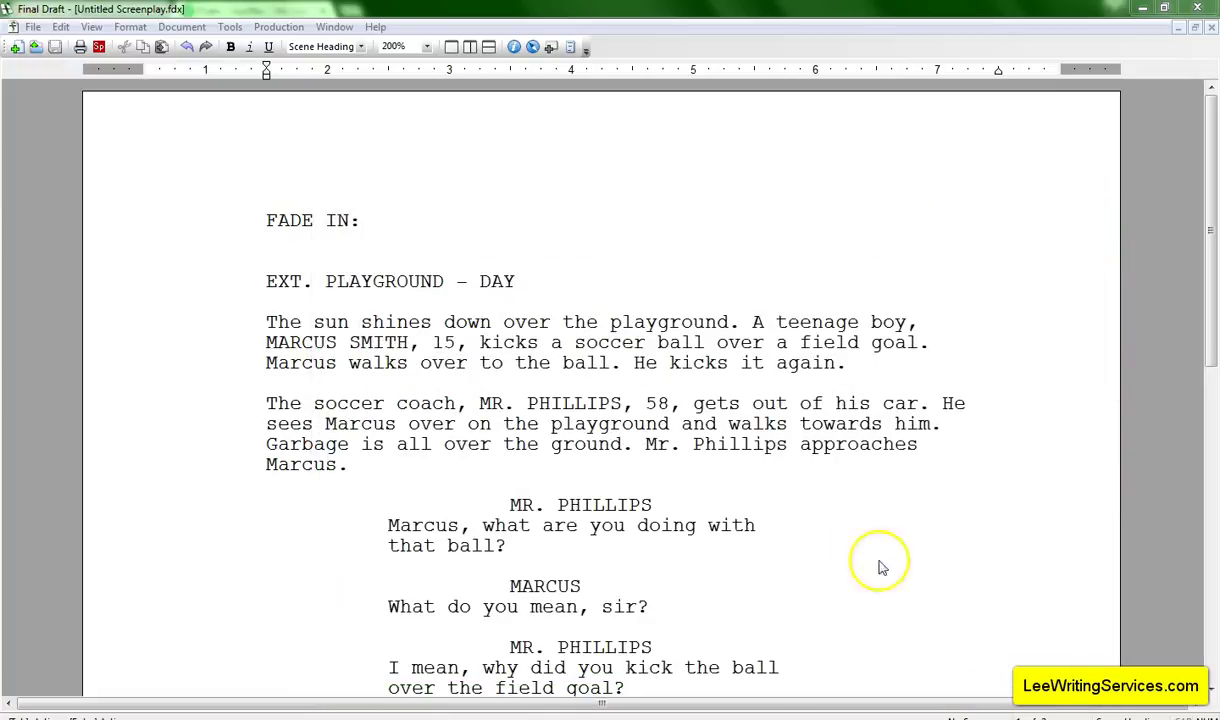
Save the script as Rich Text Format (*.rtf), then open Untitled Screenplay.rtf in Word.
left_click(30, 27)
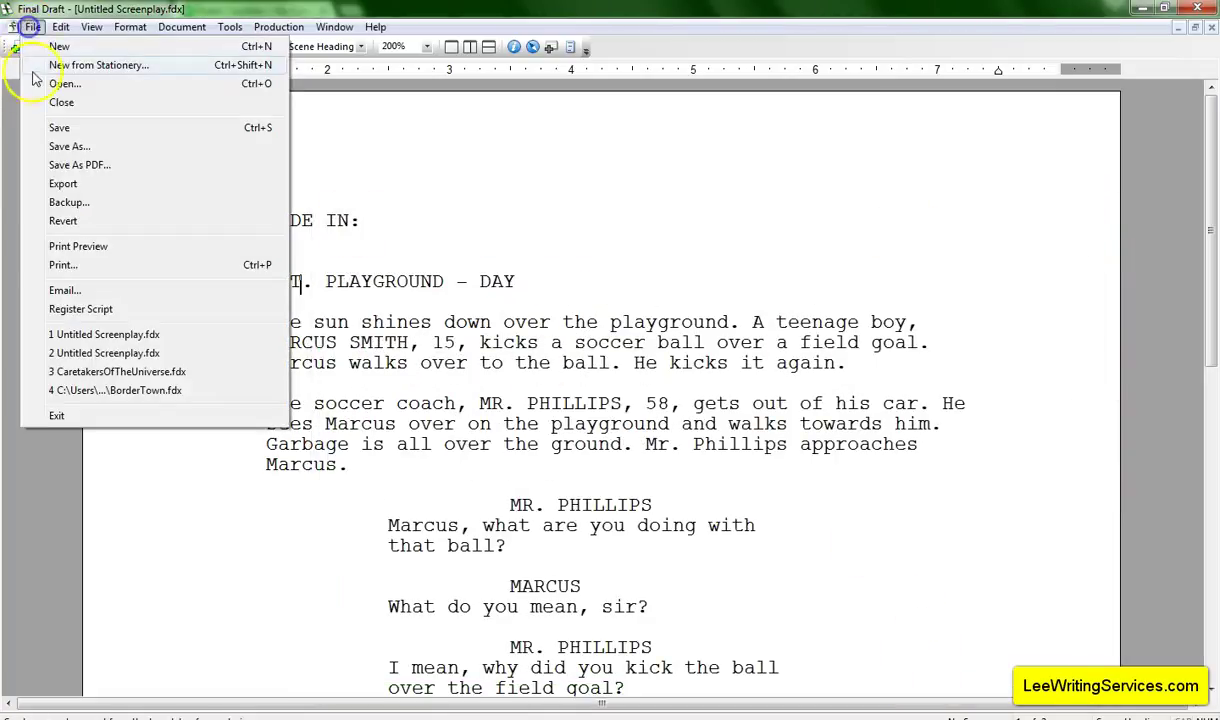
left_click(70, 145)
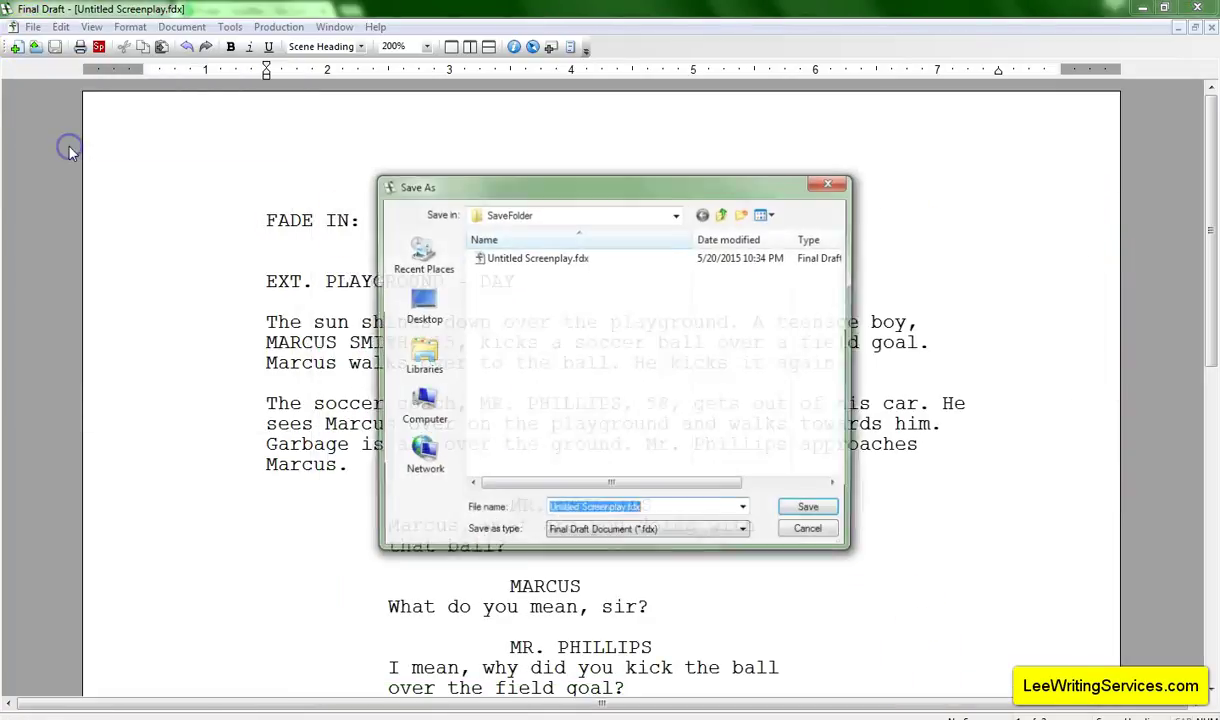
left_click(634, 532)
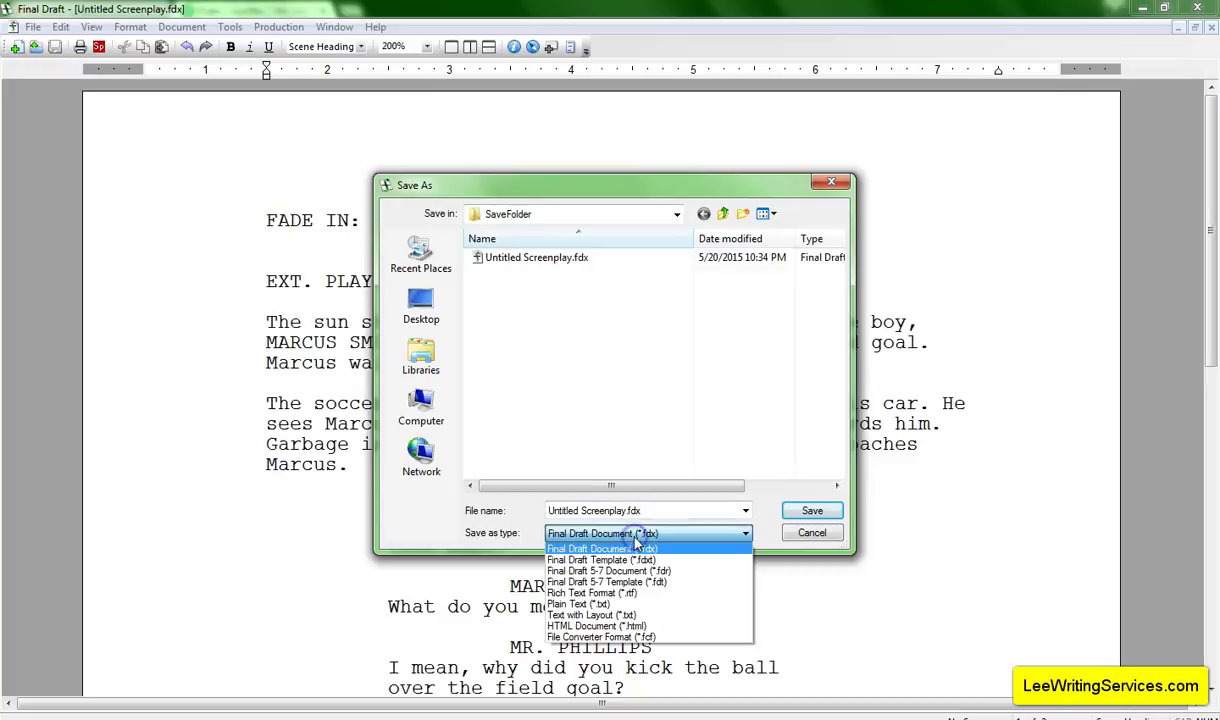
left_click(610, 594)
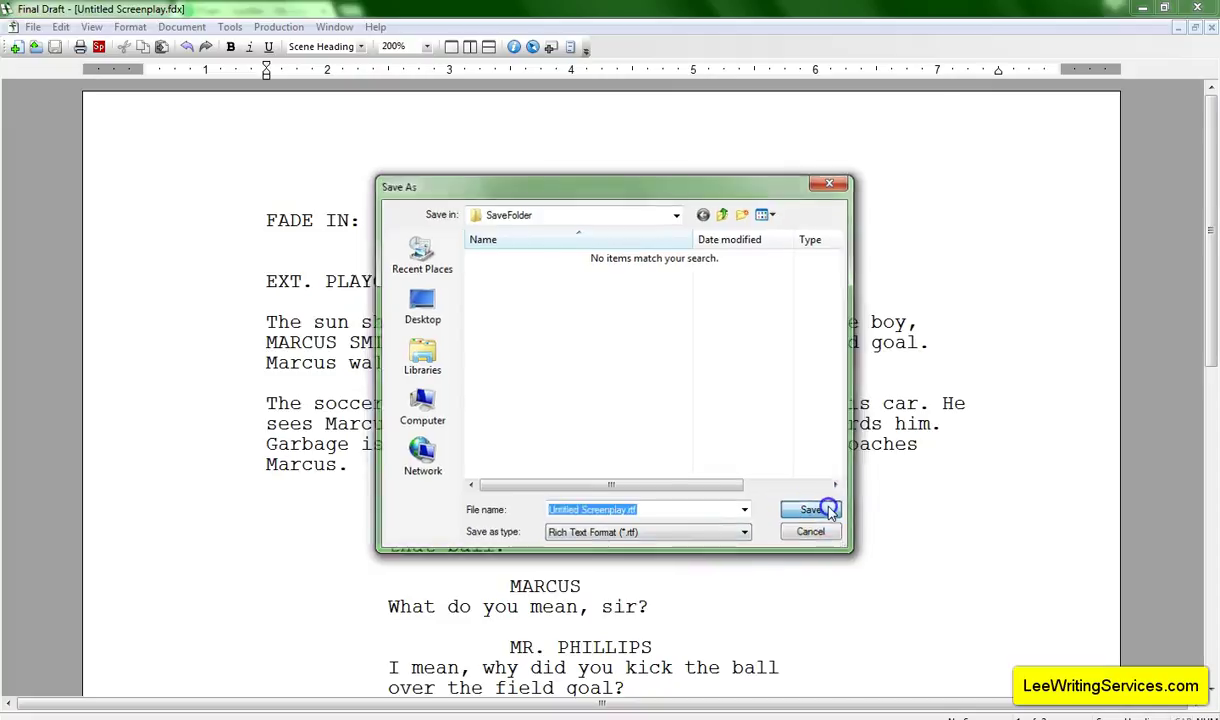
left_click(811, 510)
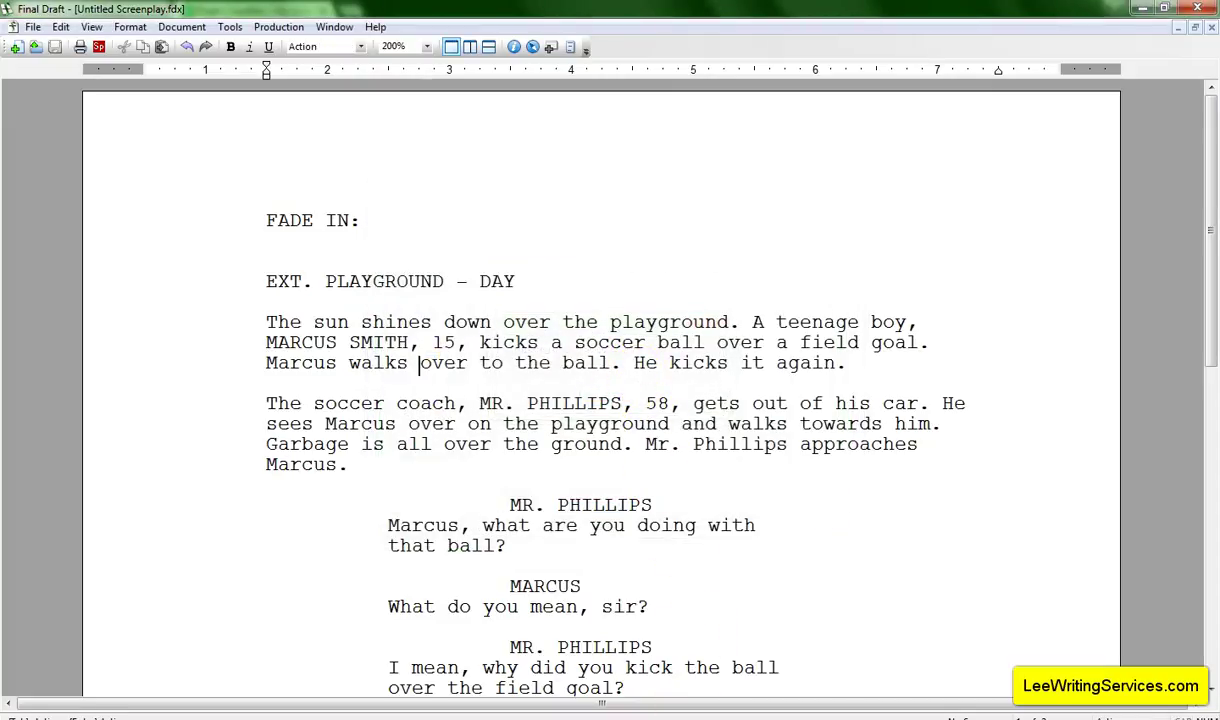
left_click(650, 620)
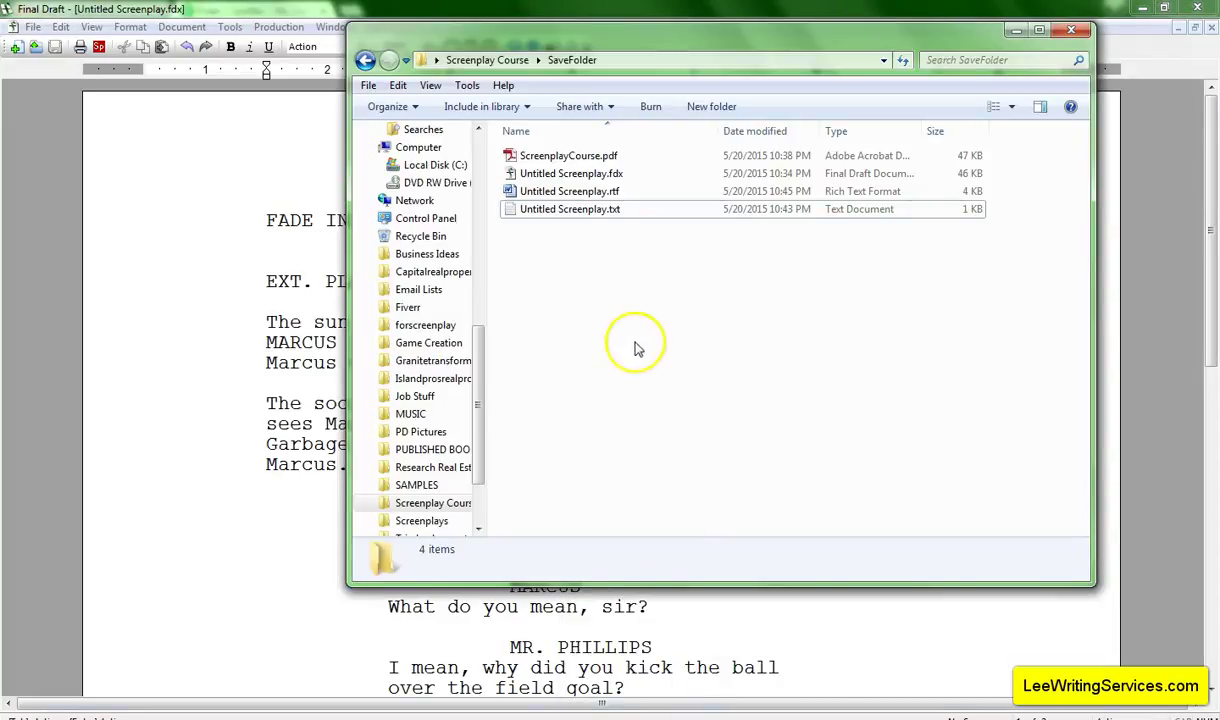
double_click(605, 192)
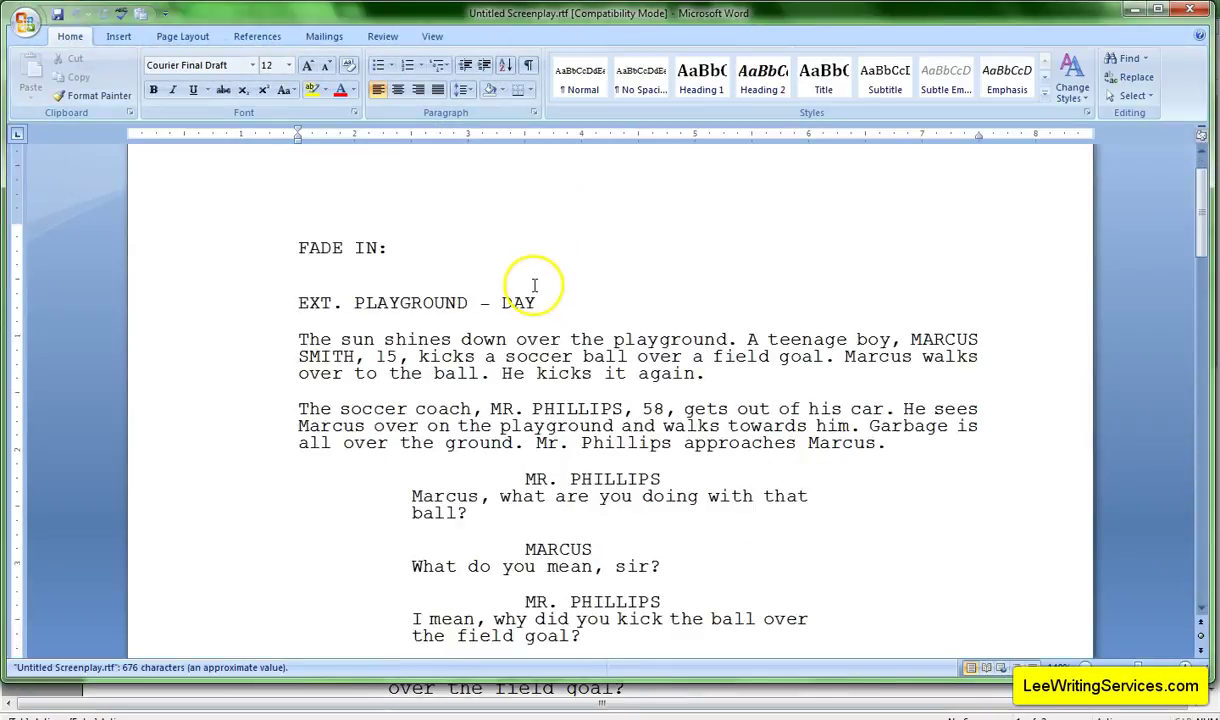
Check the ruler indents of the MR. PHILLIPS cue and Marcus's dialogue in Word.
scroll(534, 286, "down", 10)
scroll(541, 286, "down", 1)
scroll(542, 281, "up", 12)
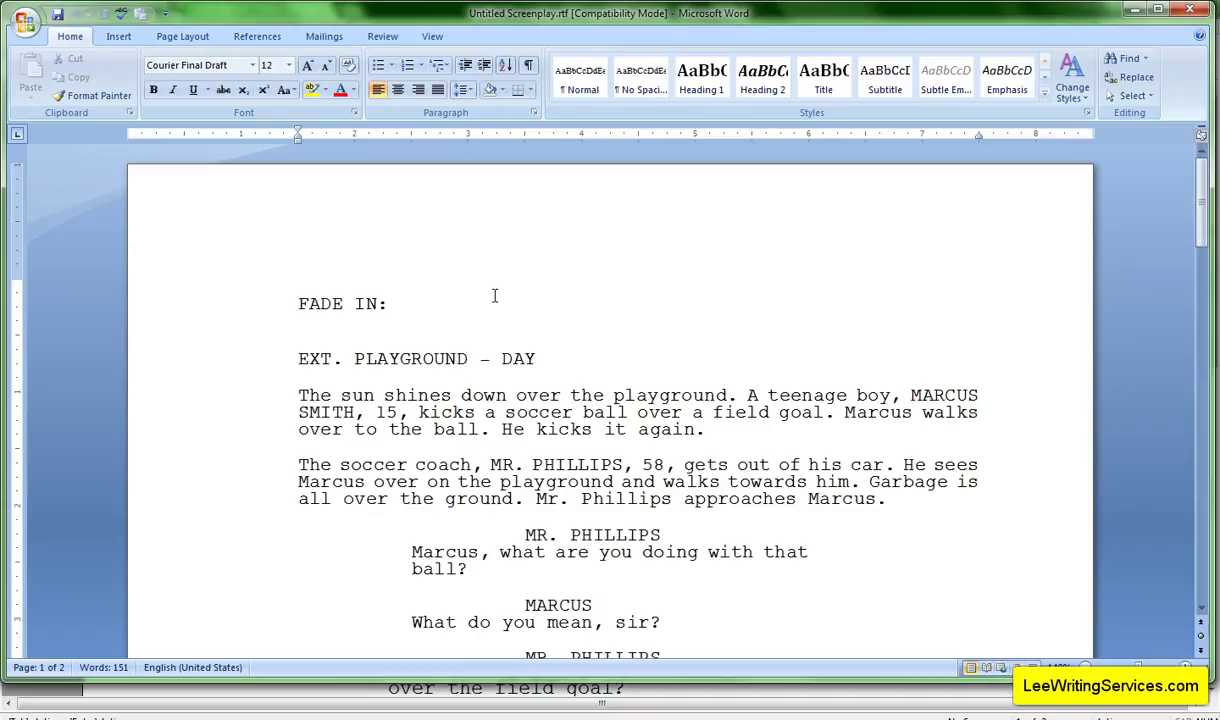
scroll(496, 295, "down", 1)
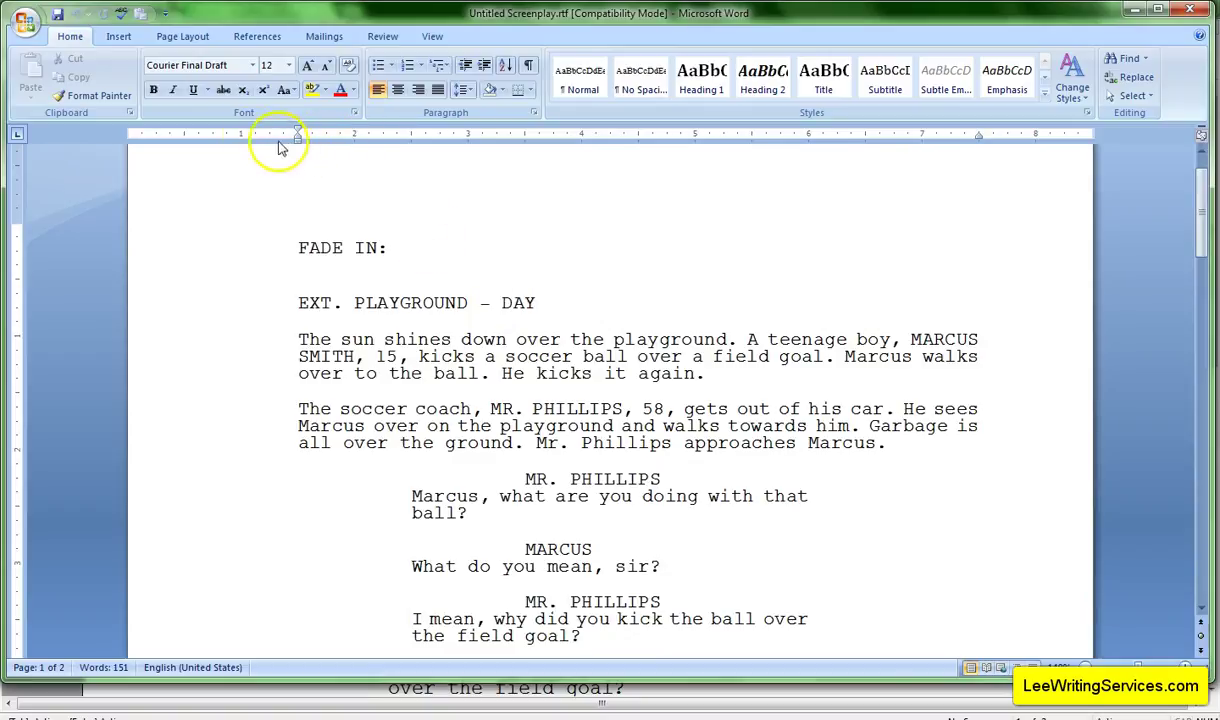
left_click(560, 479)
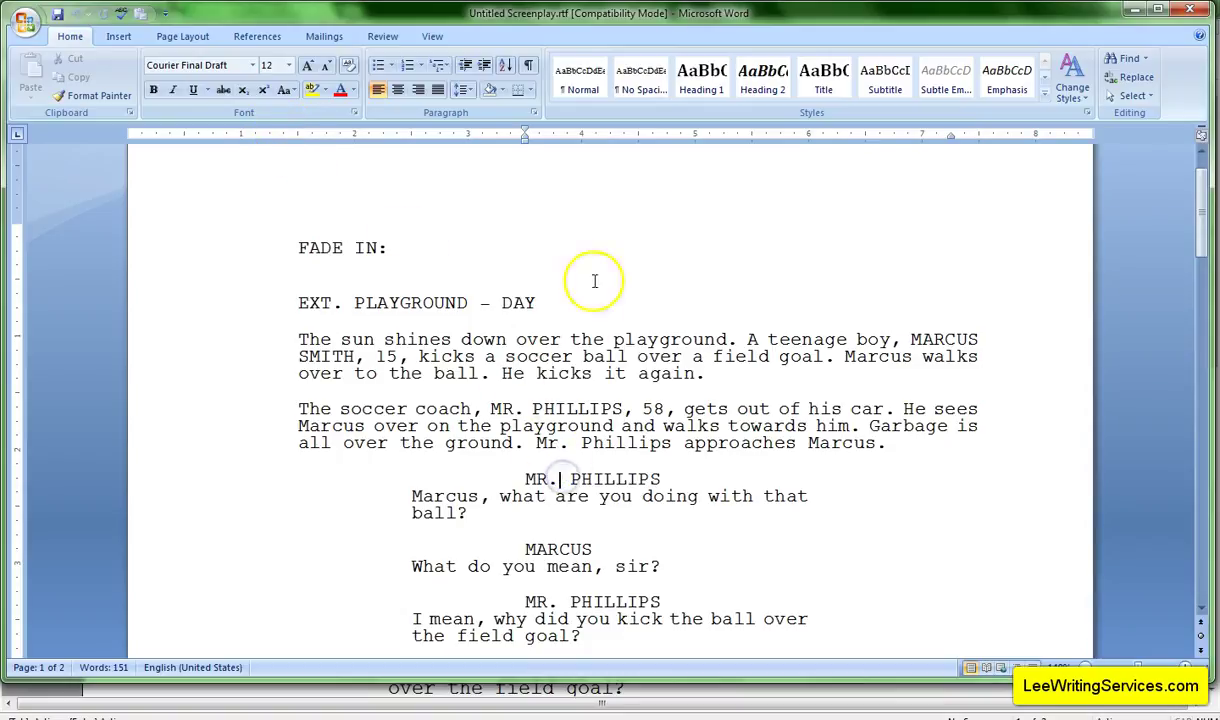
left_click(731, 496)
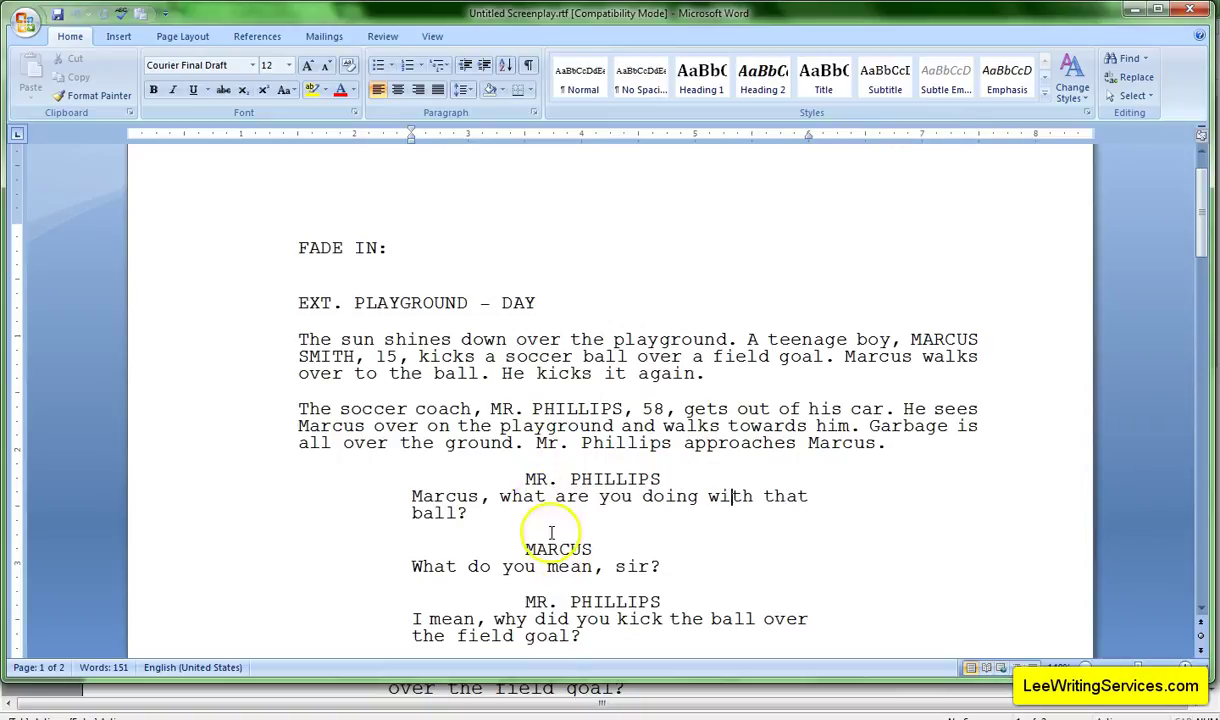
Scroll down to THE END and place the cursor after the last scene's text.
scroll(540, 510, "down", 6)
scroll(398, 346, "down", 6)
scroll(430, 346, "up", 9)
scroll(487, 383, "up", 4)
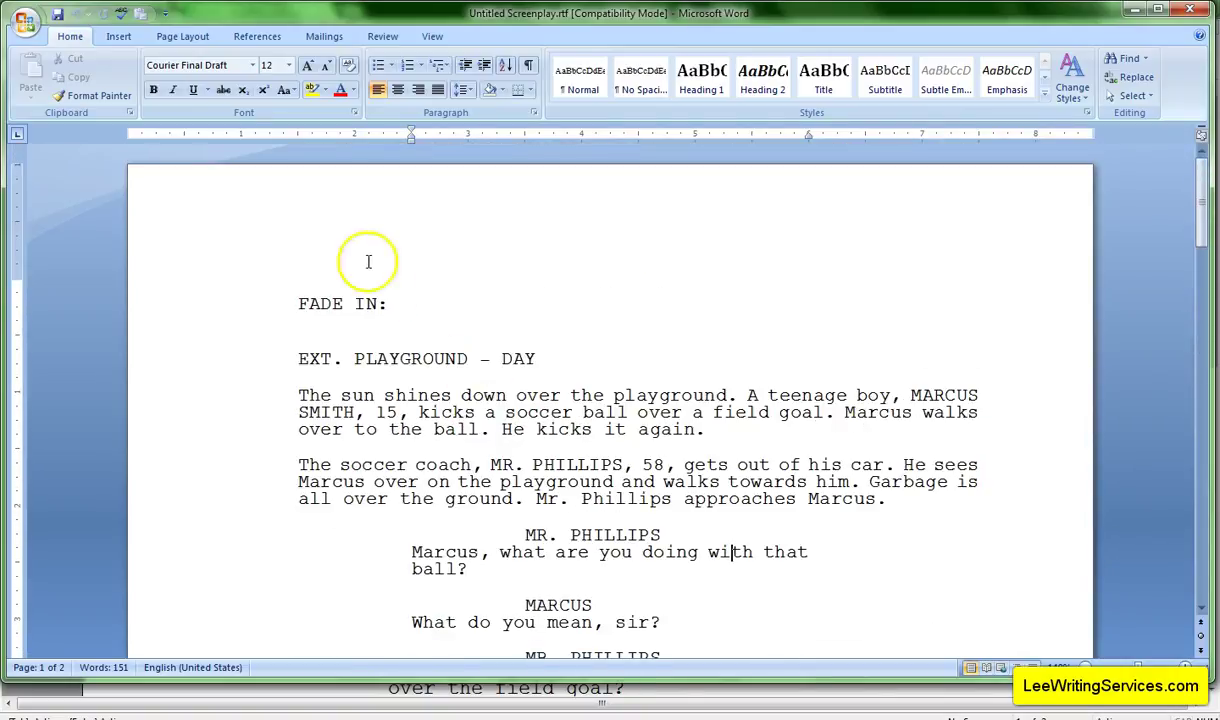
scroll(395, 350, "down", 6)
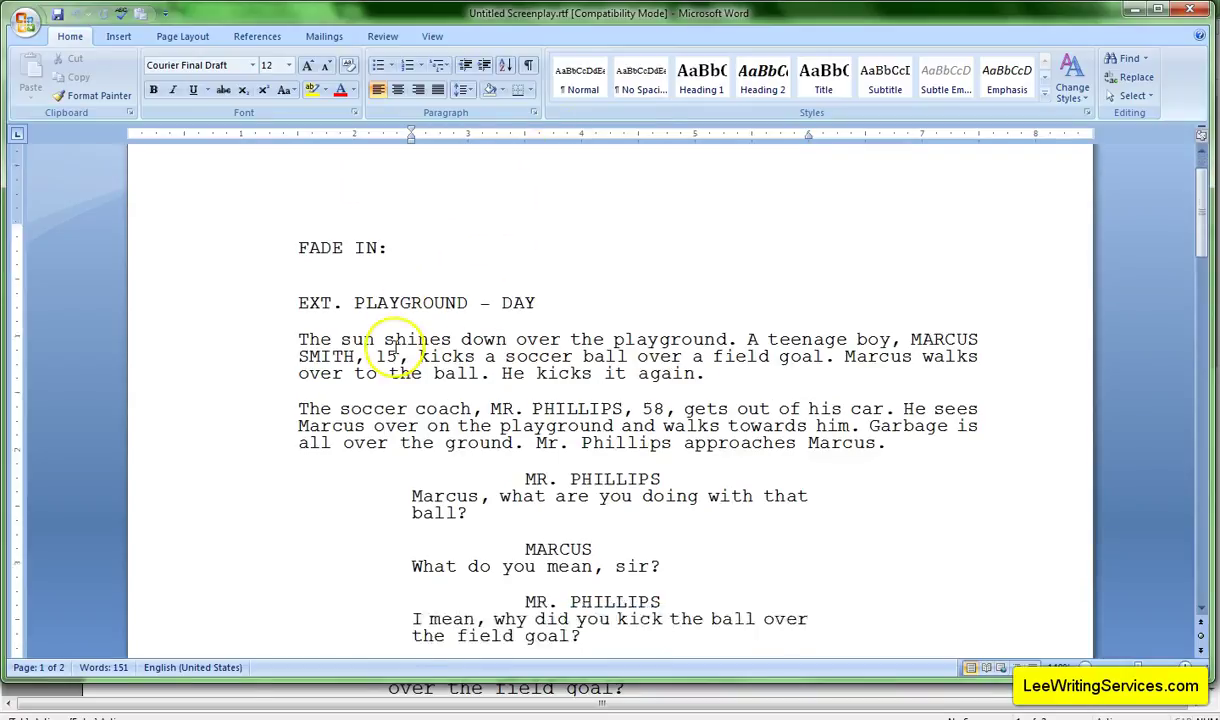
scroll(395, 348, "down", 4)
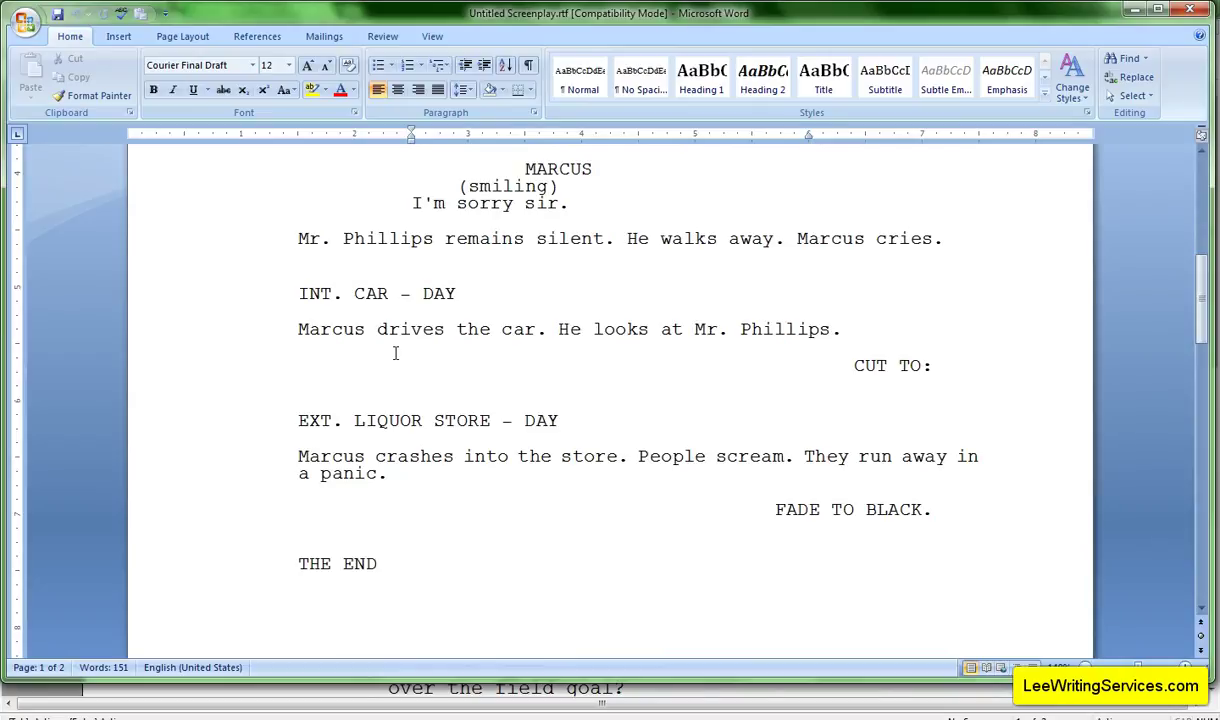
scroll(395, 353, "down", 2)
left_click(397, 361)
left_click(399, 369)
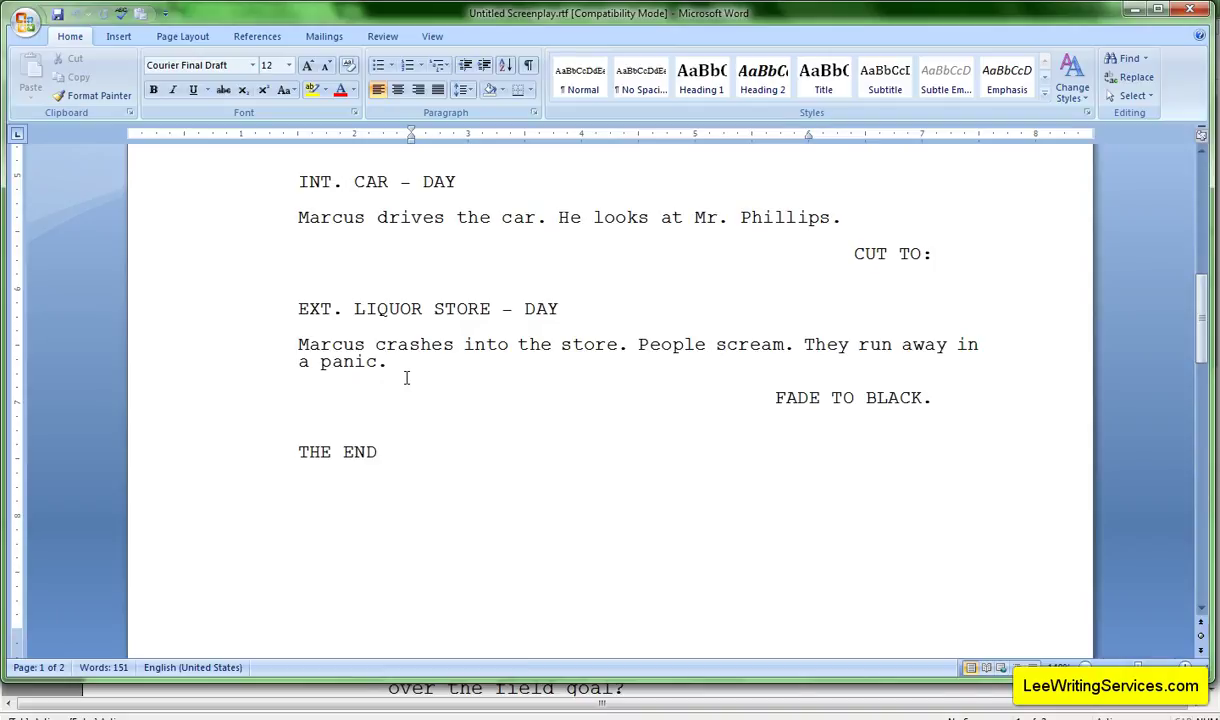
scroll(406, 377, "up", 5)
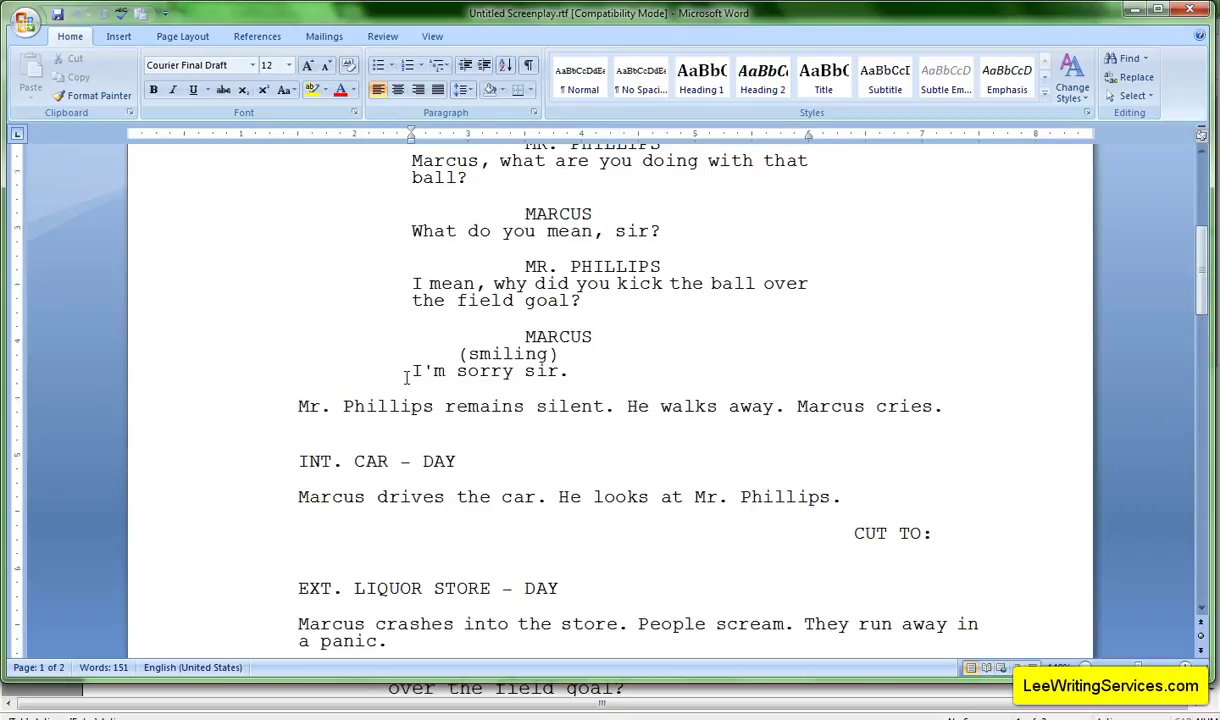
scroll(518, 384, "down", 5)
scroll(520, 386, "up", 10)
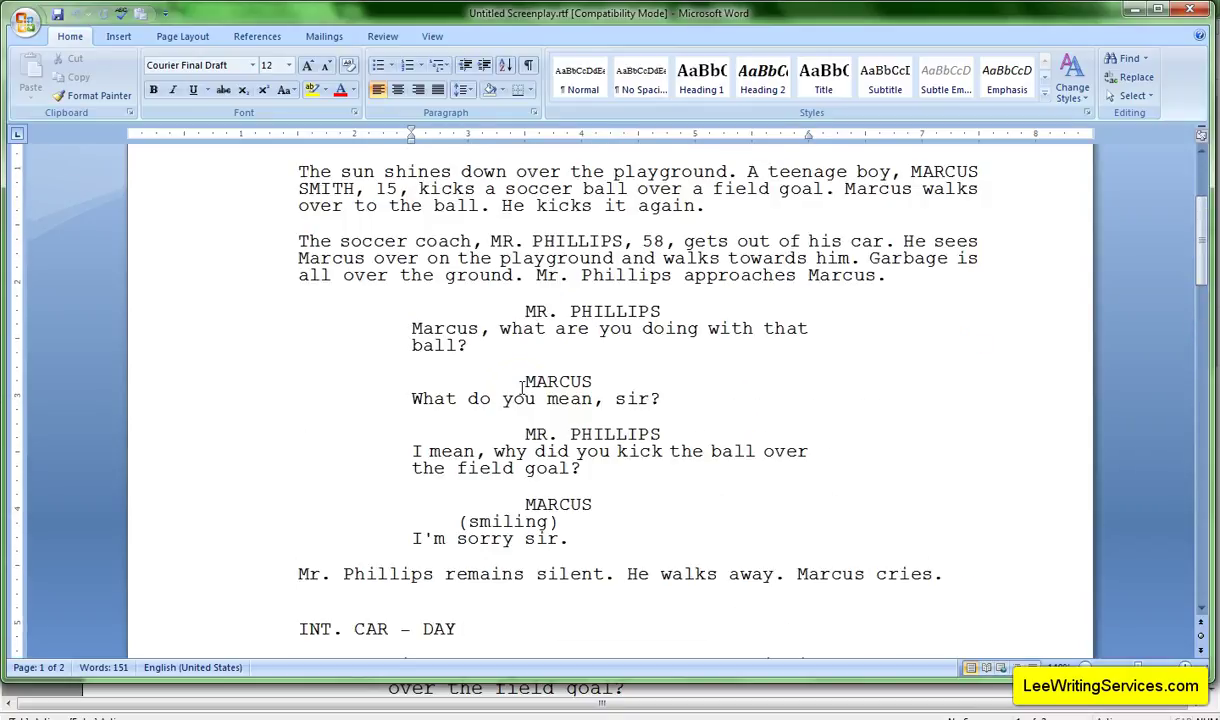
scroll(520, 387, "up", 2)
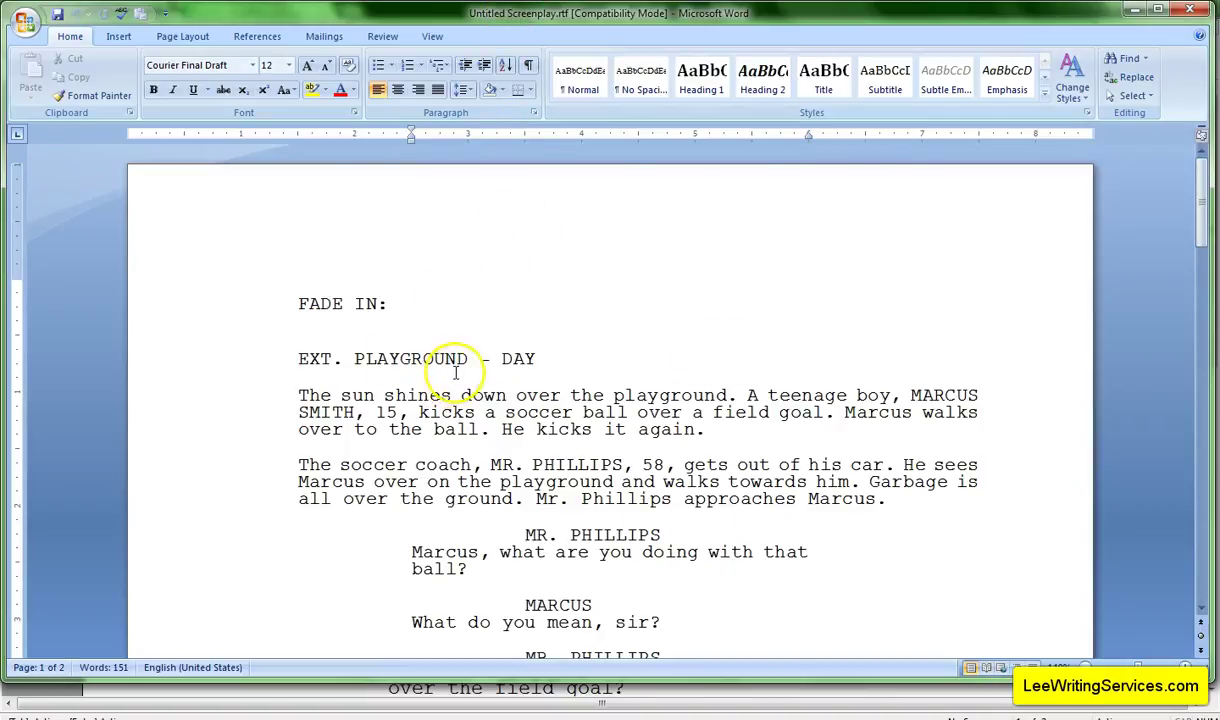
scroll(470, 350, "down", 15)
scroll(620, 454, "up", 14)
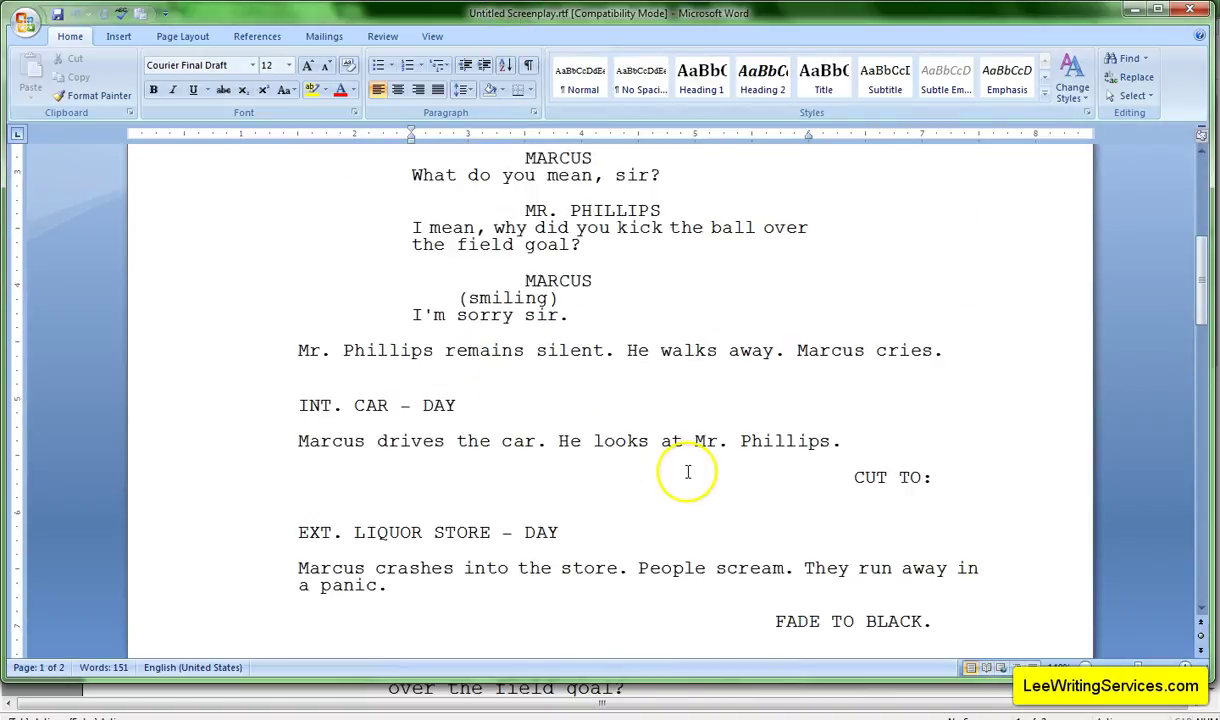
scroll(682, 482, "down", 2)
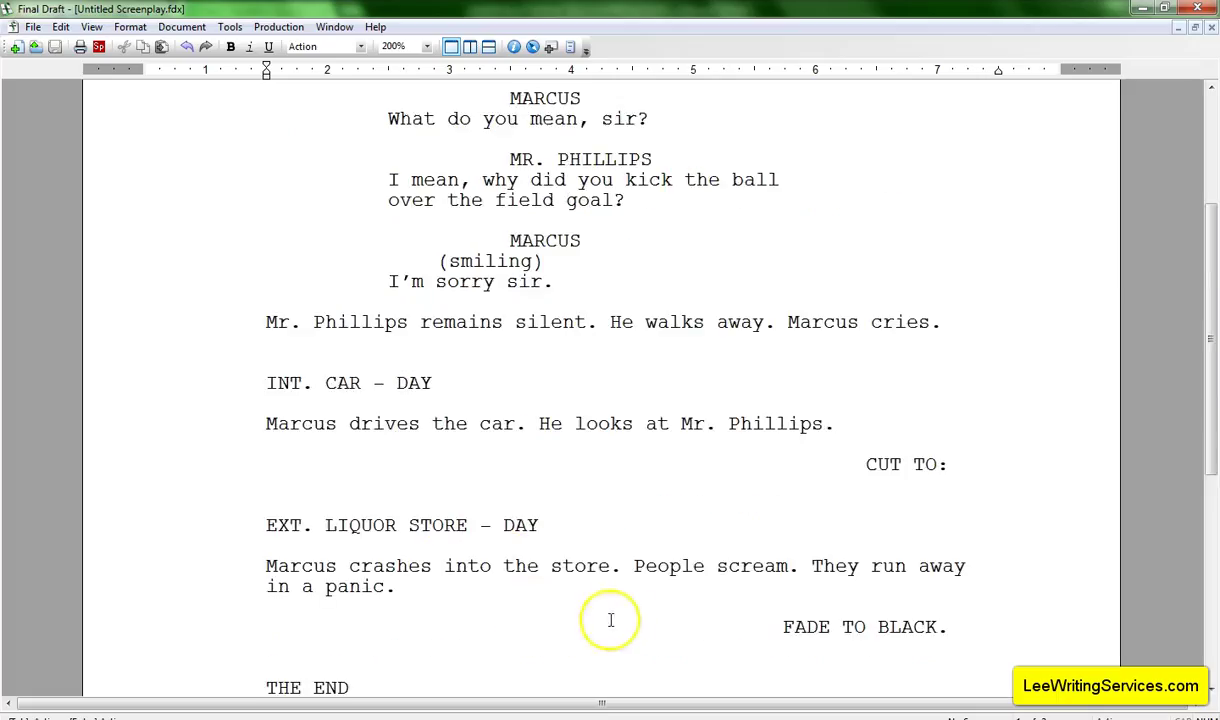
scroll(613, 622, "up", 7)
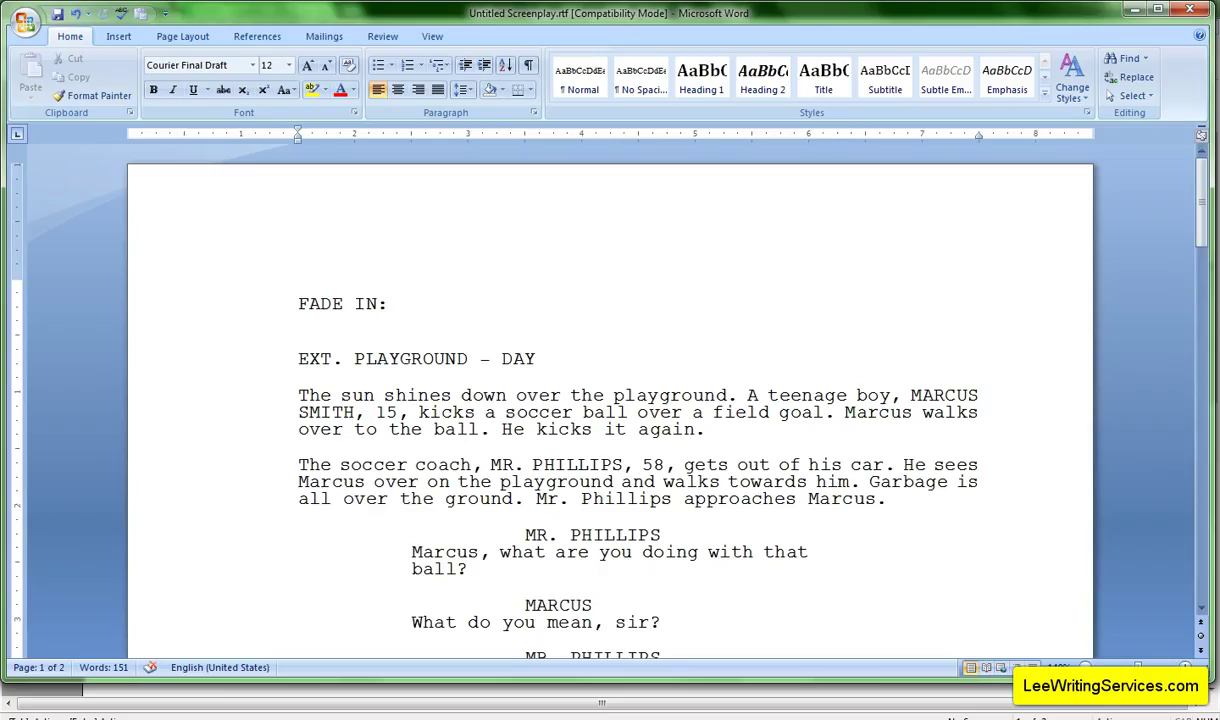
scroll(551, 436, "down", 1)
scroll(551, 436, "up", 2)
scroll(516, 318, "down", 10)
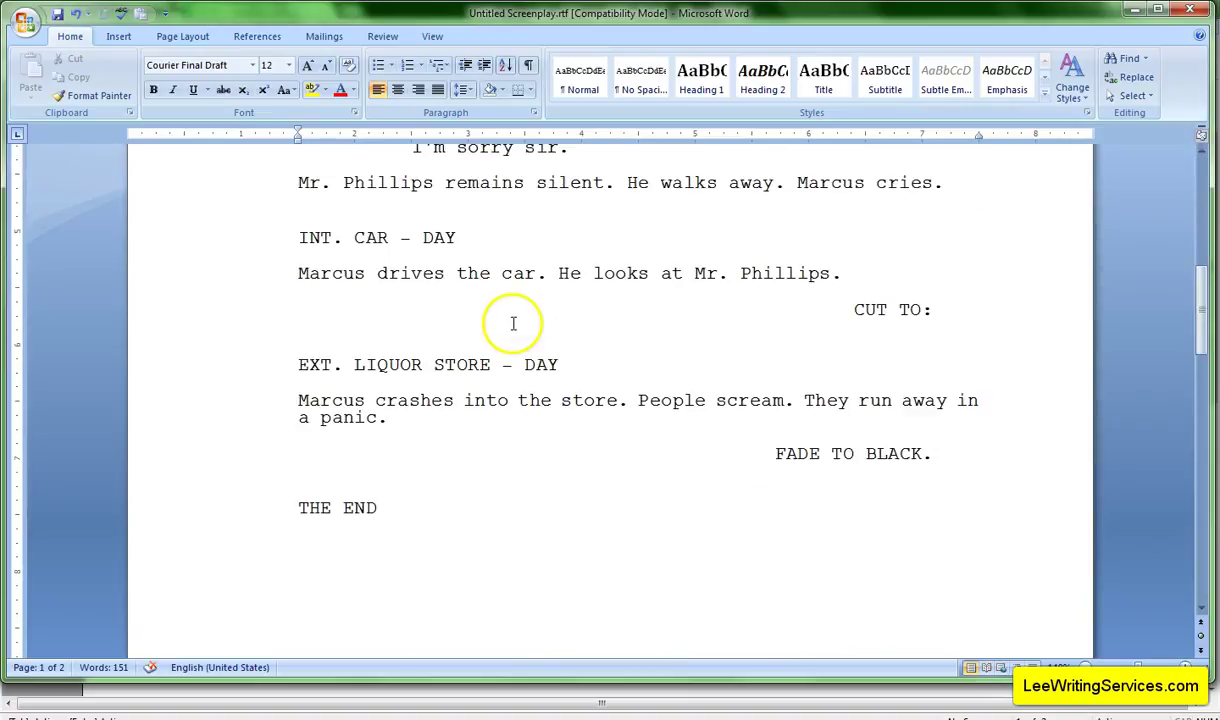
scroll(513, 323, "up", 6)
scroll(510, 318, "up", 5)
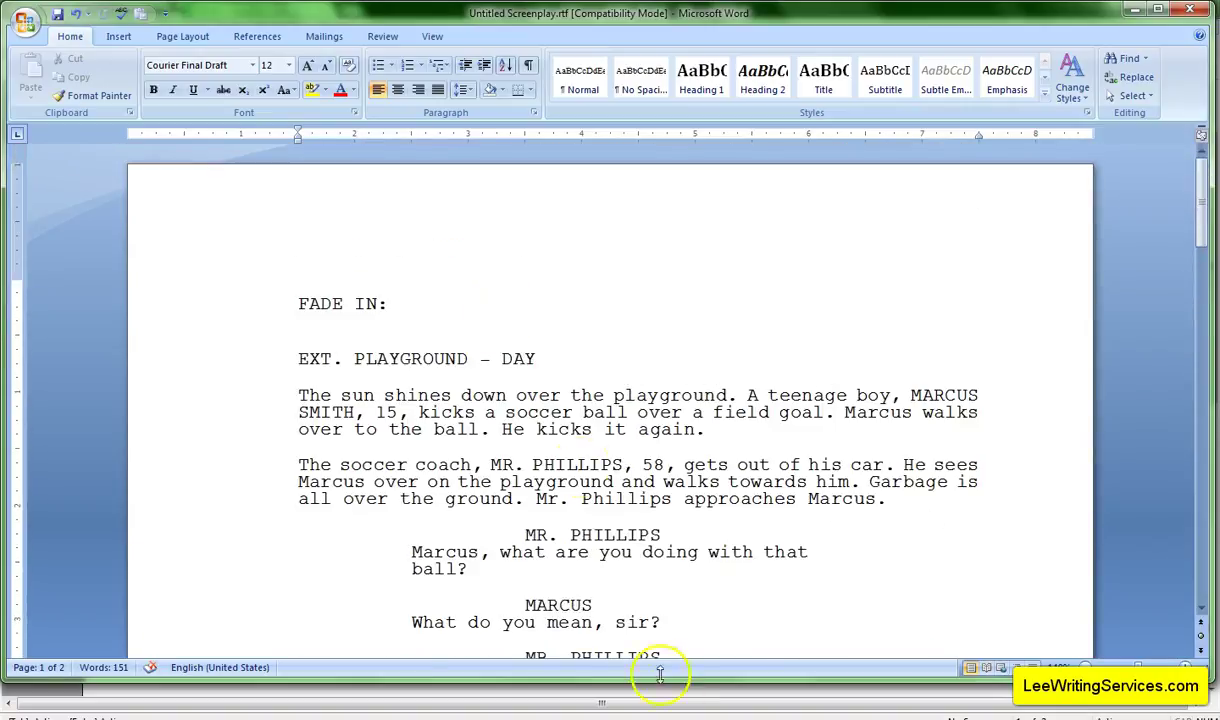
left_click(451, 658)
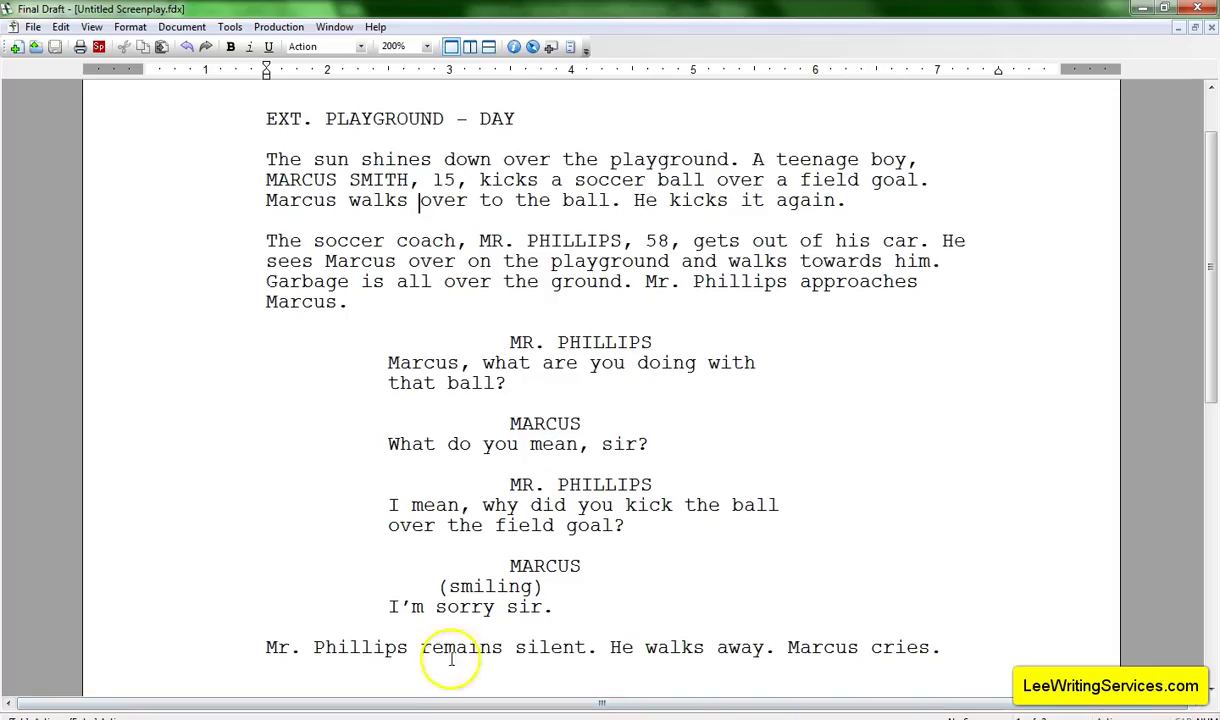
scroll(449, 306, "up", 3)
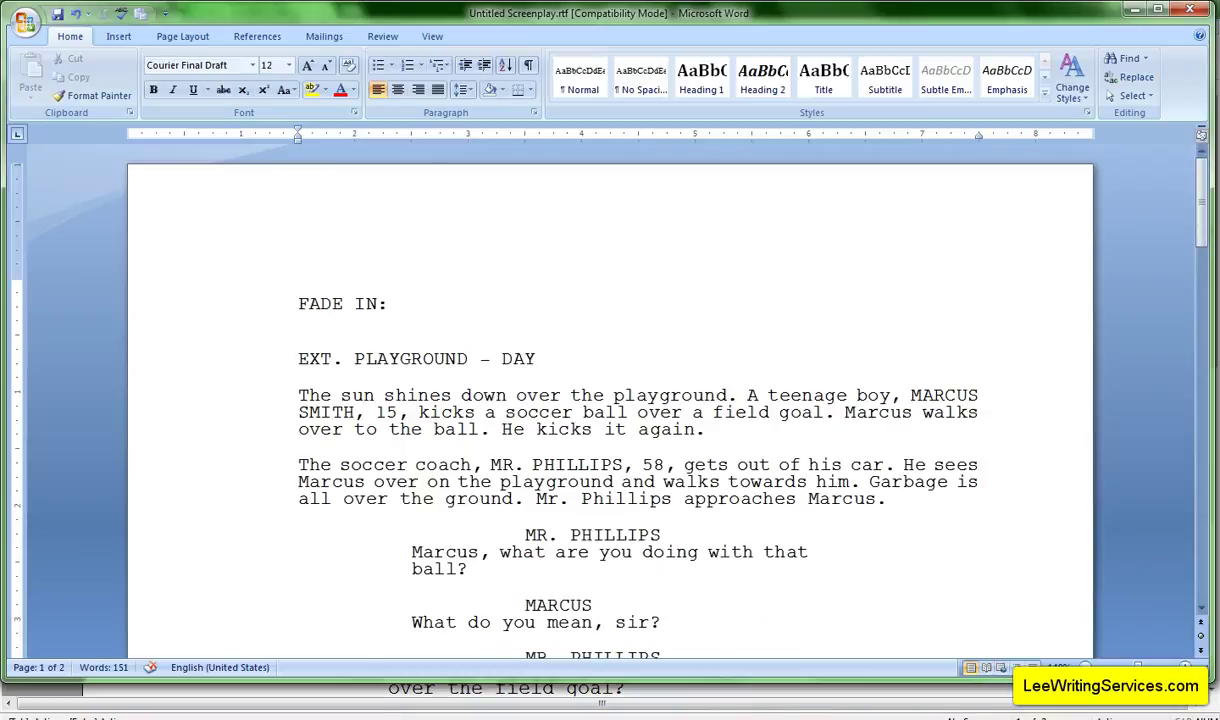
scroll(517, 323, "down", 3)
scroll(517, 322, "up", 3)
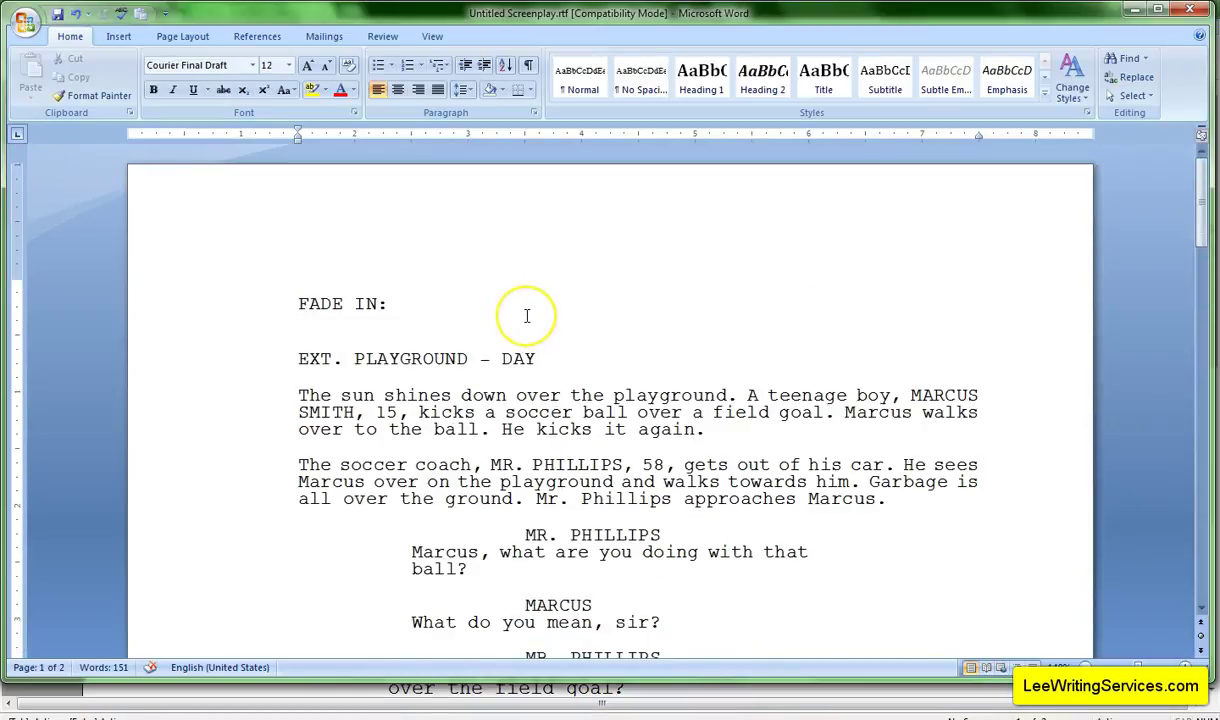
scroll(522, 316, "down", 2)
scroll(518, 314, "up", 2)
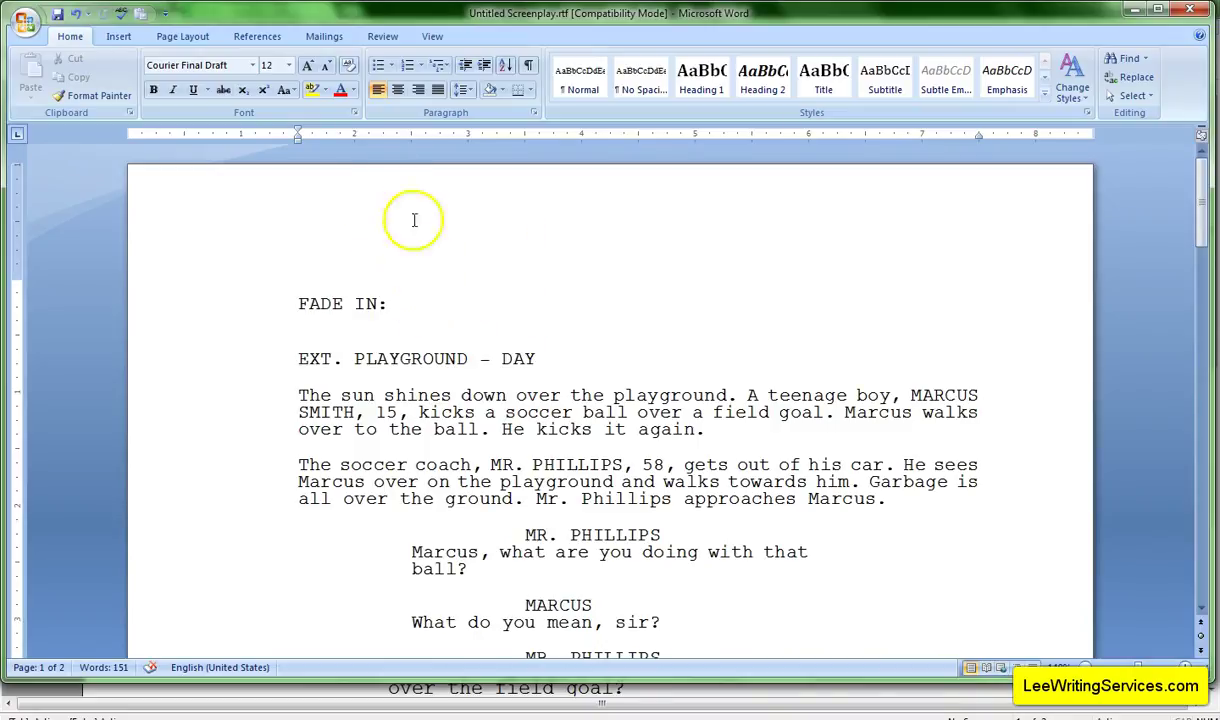
scroll(417, 328, "down", 15)
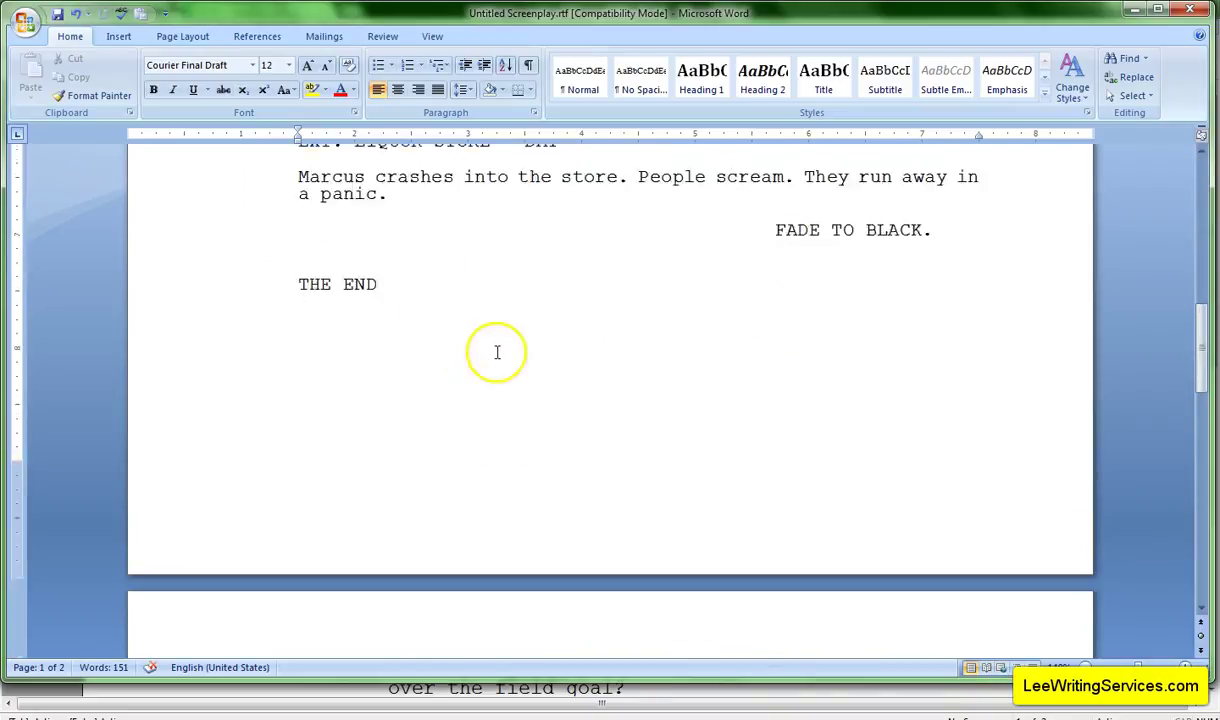
scroll(500, 355, "up", 10)
scroll(505, 358, "up", 7)
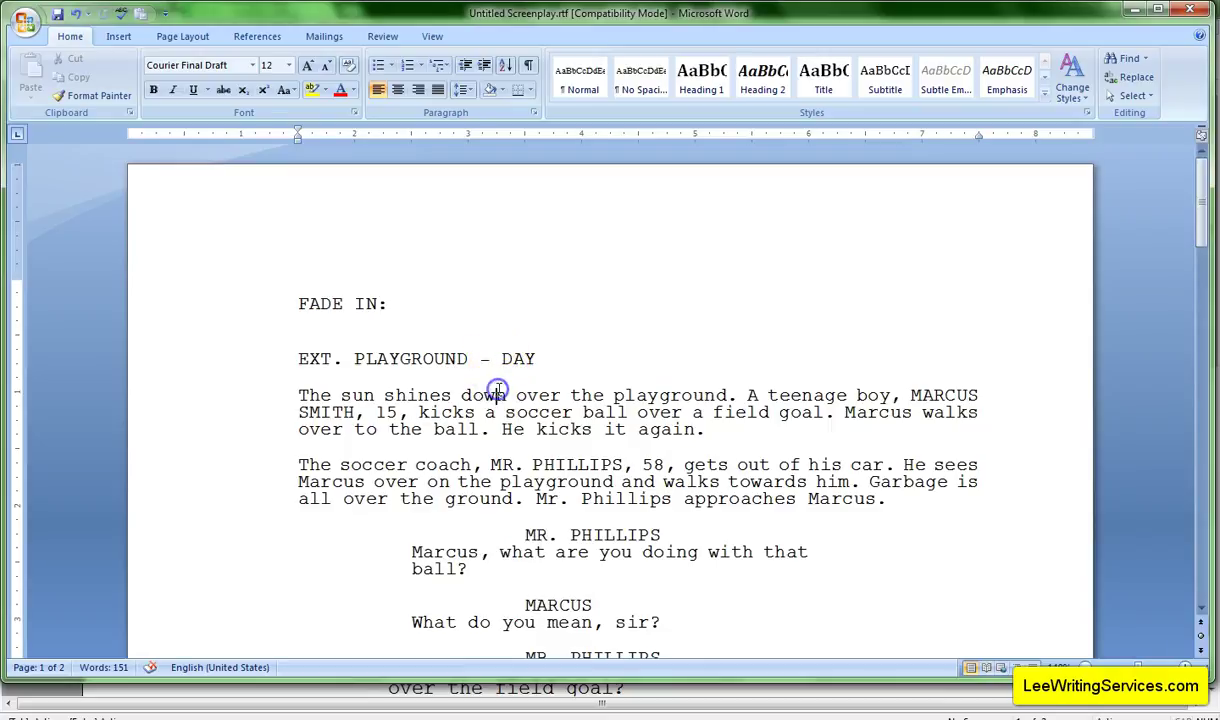
left_click(504, 378)
scroll(738, 358, "down", 10)
scroll(736, 360, "up", 6)
scroll(738, 362, "up", 4)
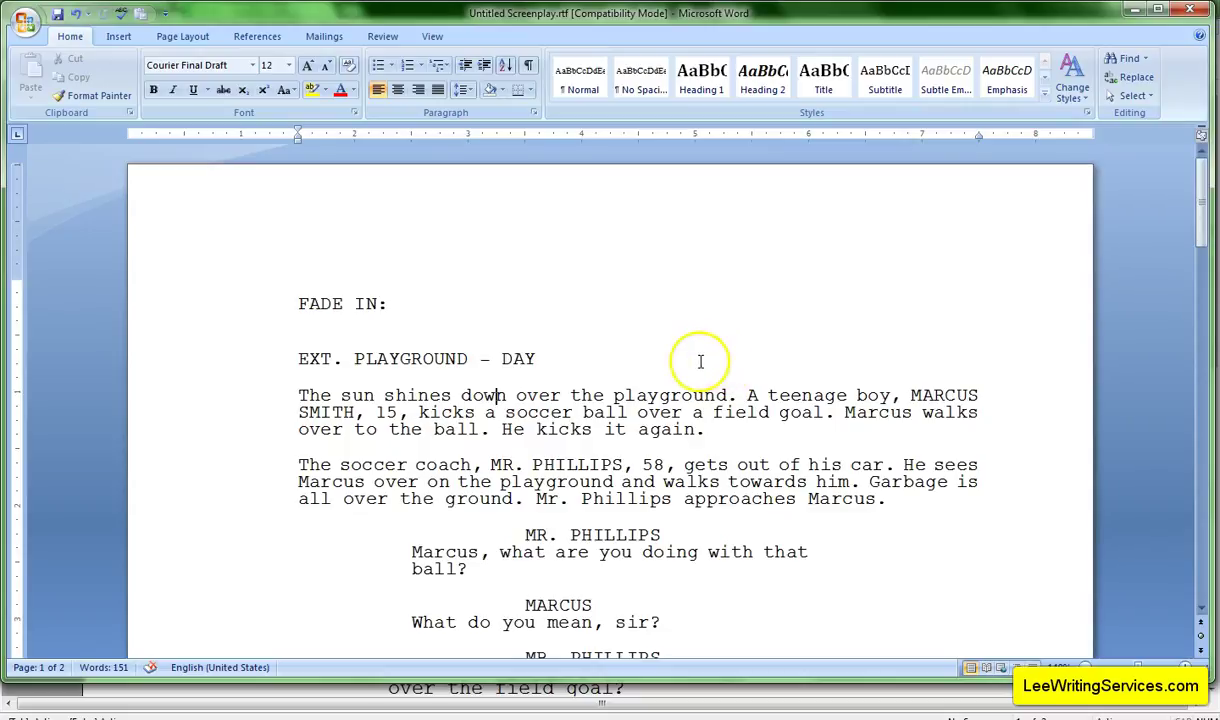
left_click(290, 299)
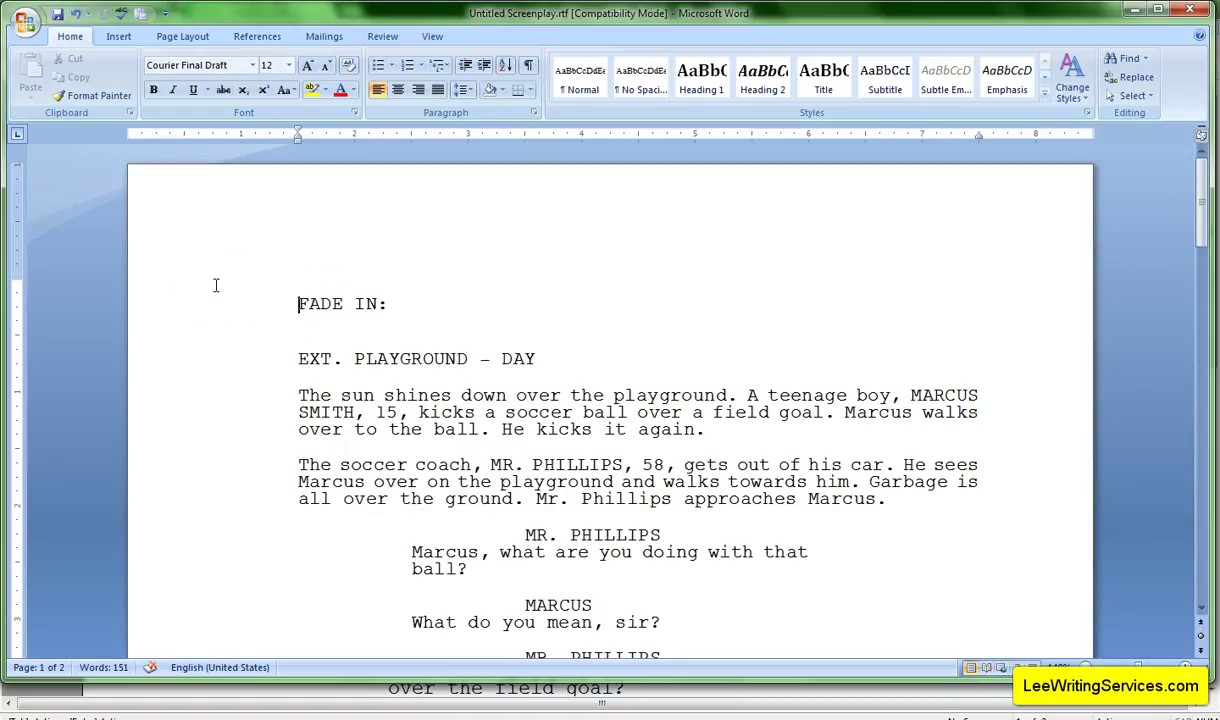
Insert a page break before the script and centre the new blank first page.
key("ctrl+Return")
scroll(212, 294, "up", 3)
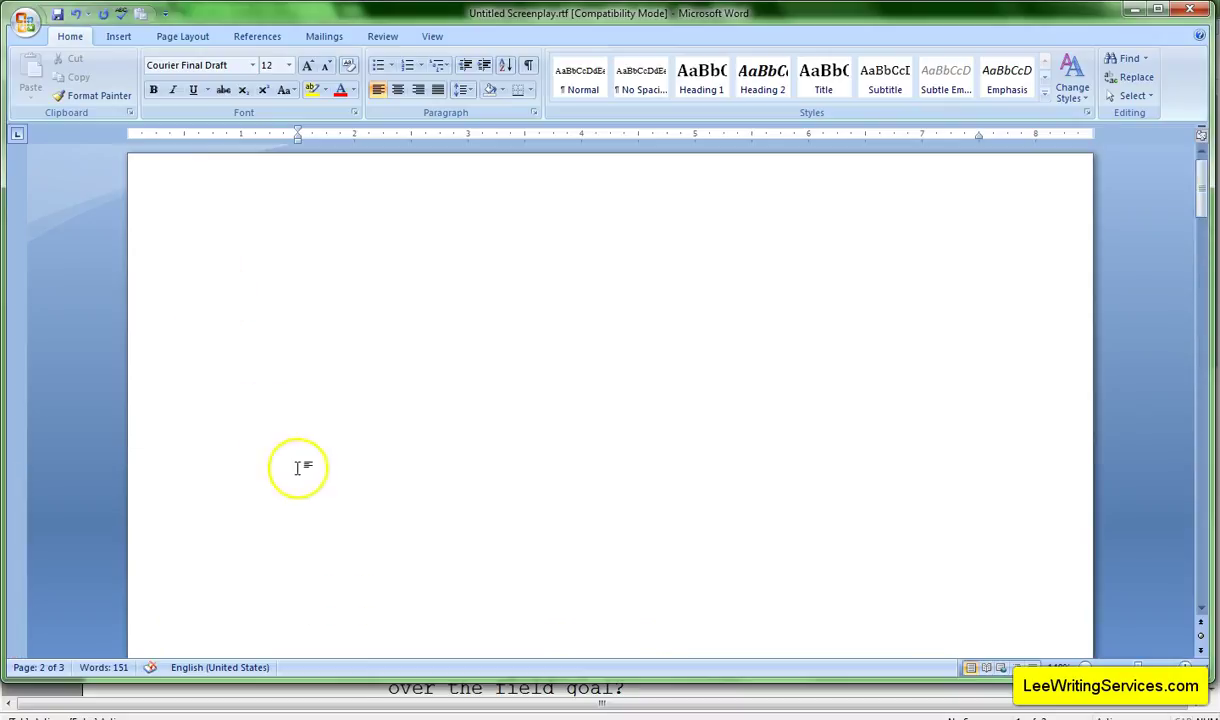
left_click(390, 342)
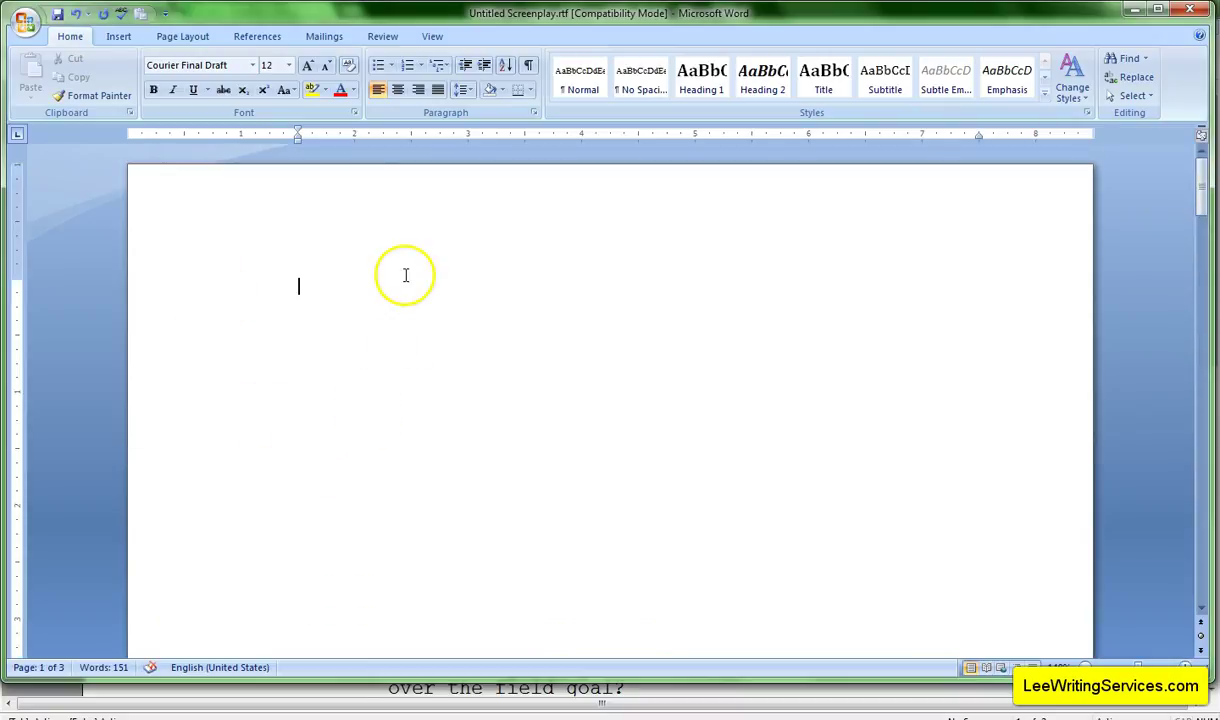
left_click(397, 89)
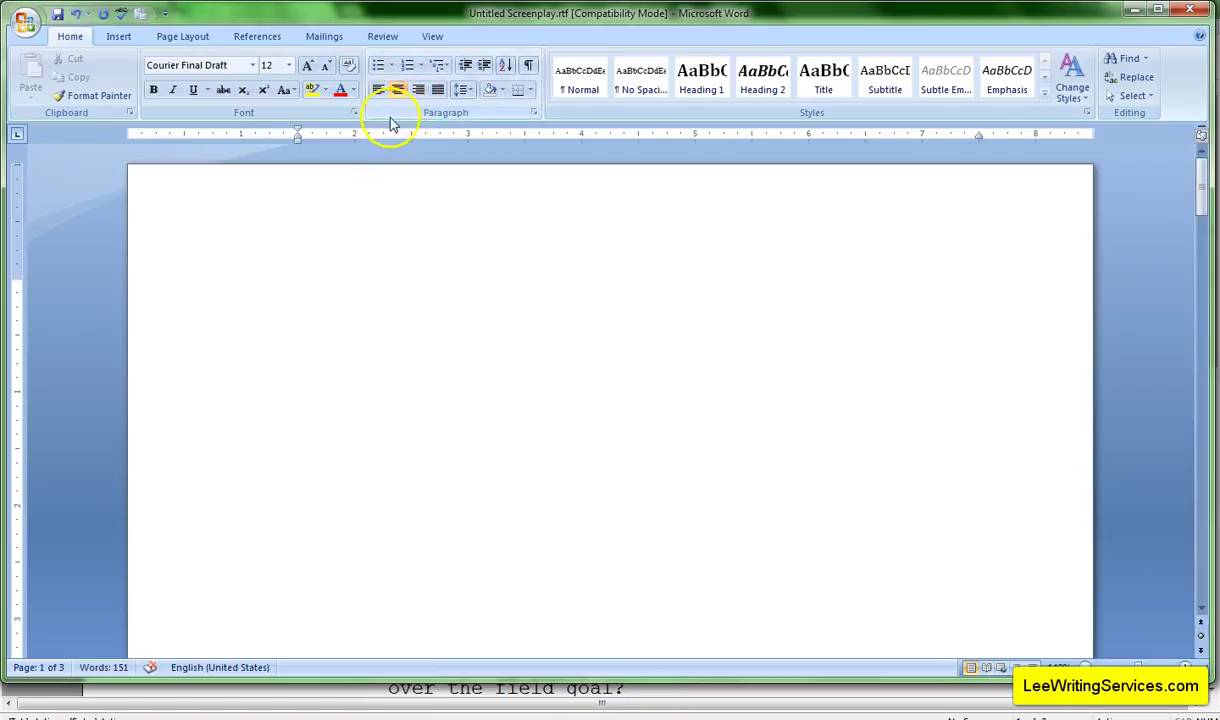
Type the title page text: AN UNTITLED SCREENPLAY, BY, then the author's name on its own line.
left_click(422, 267)
type("D")
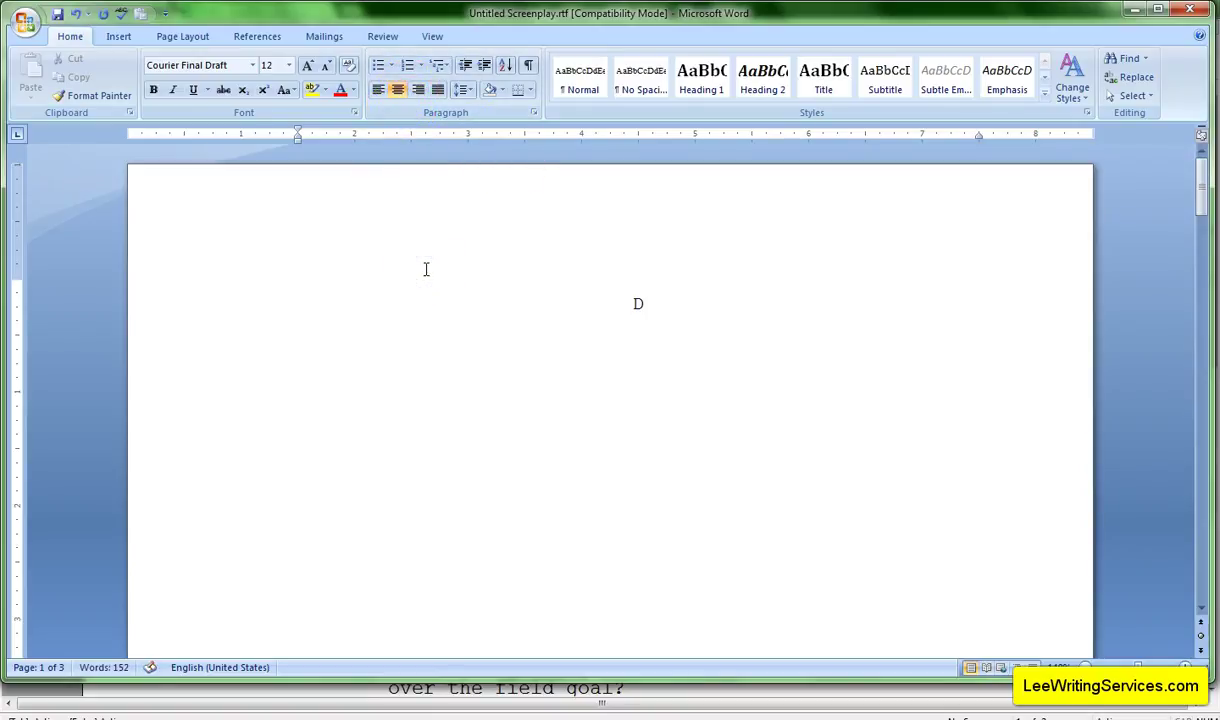
key("BackSpace")
type("AN UNTIT")
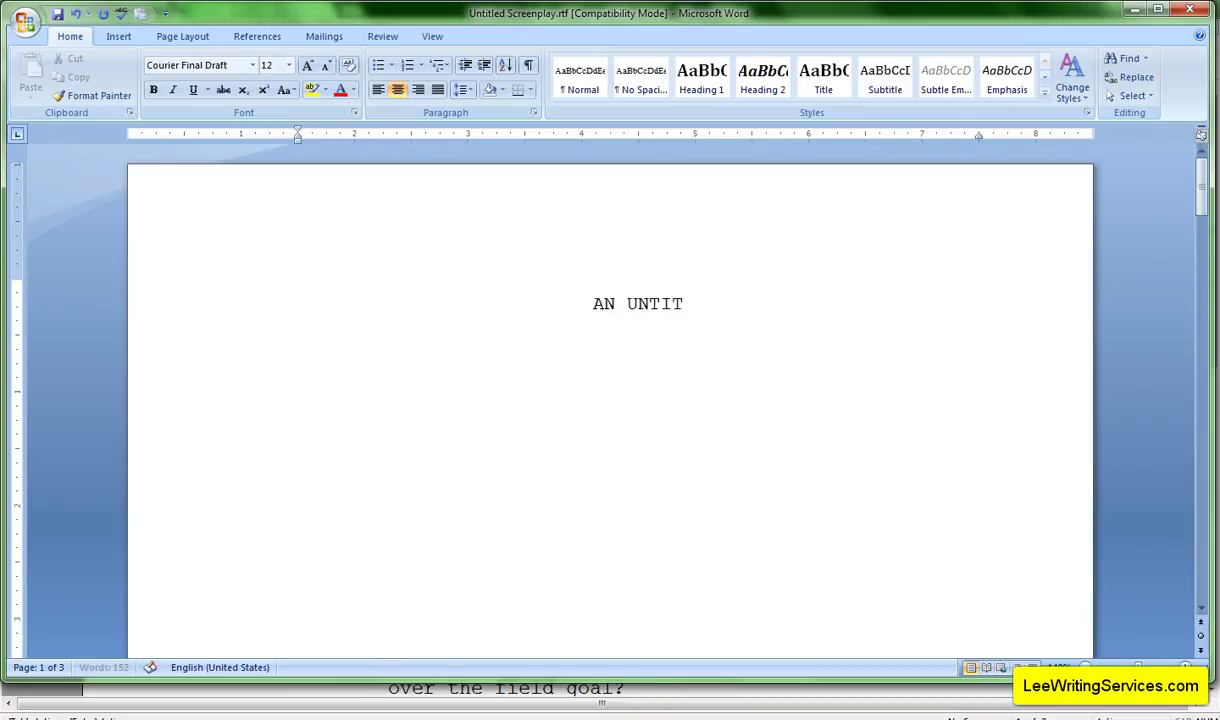
type("LED SCREENPLAY ")
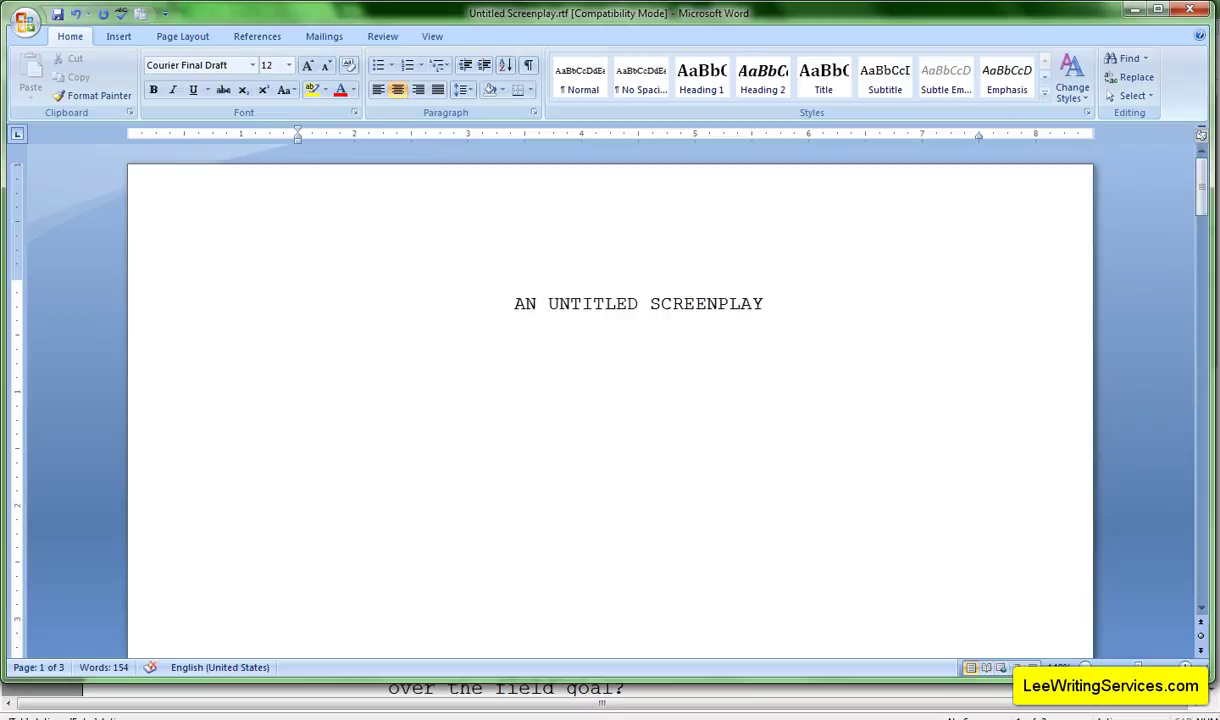
type("BY")
key("Return")
key("Return")
type("RUSSELL LEE")
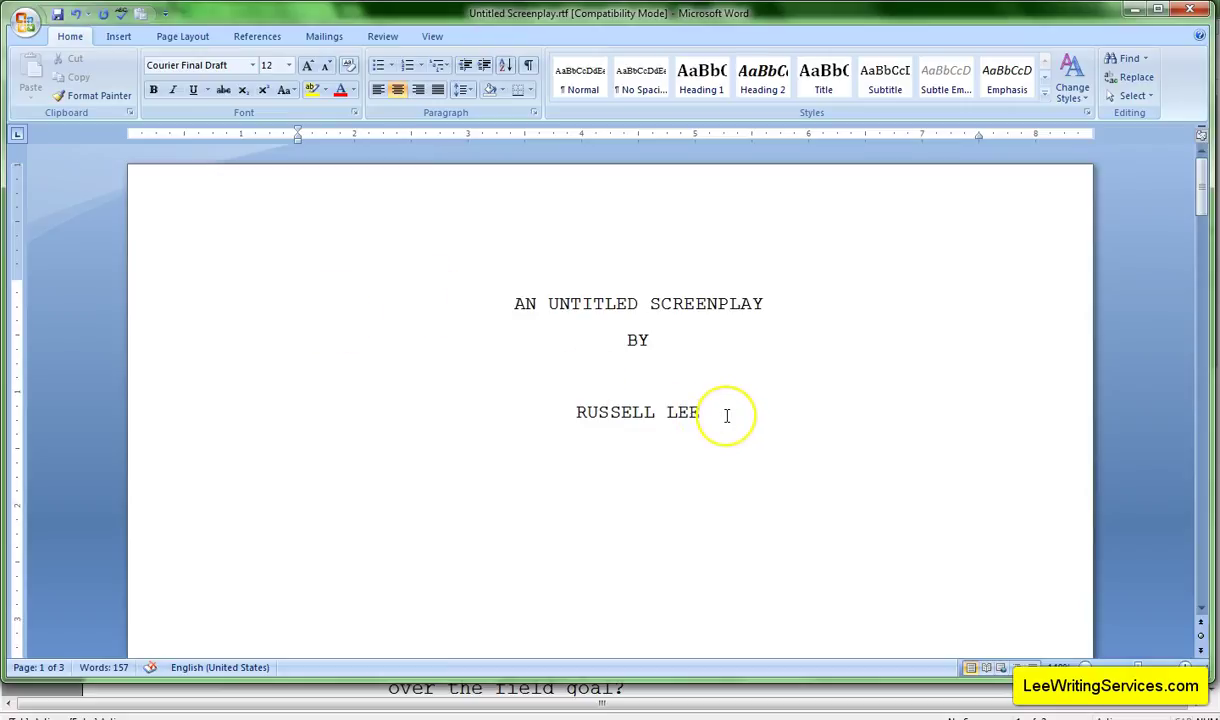
scroll(720, 422, "down", 3)
scroll(714, 430, "up", 3)
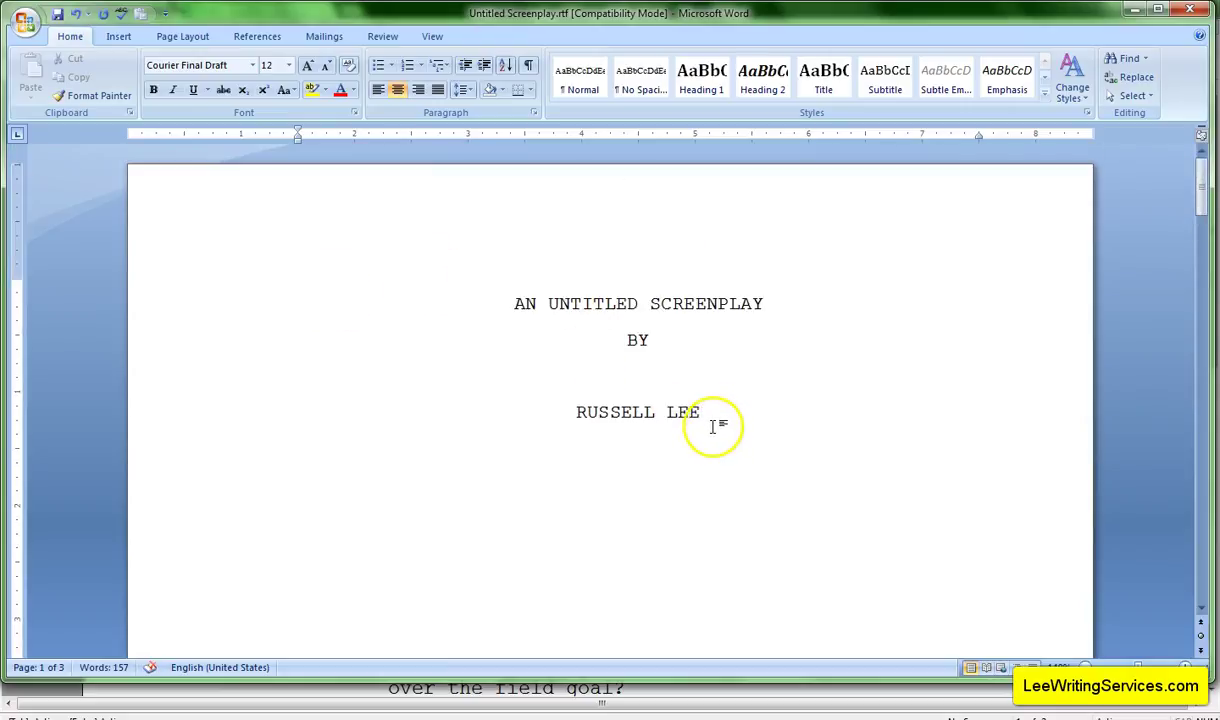
scroll(700, 430, "down", 3)
scroll(600, 466, "down", 5)
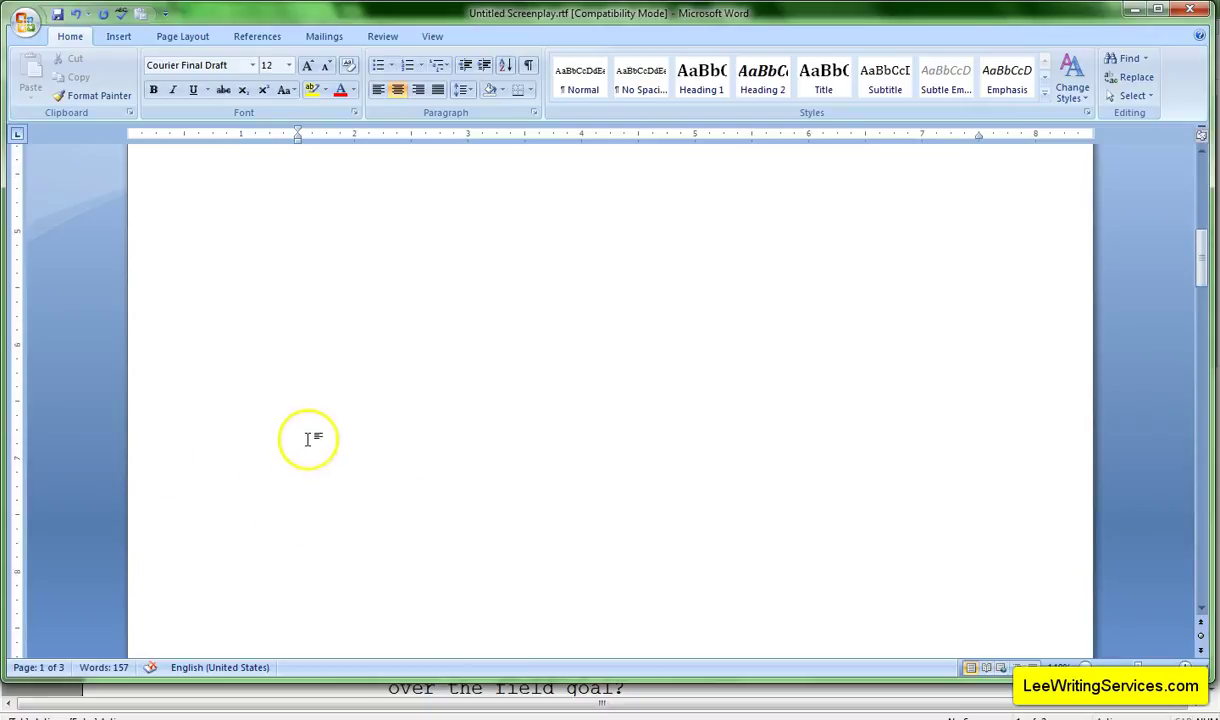
scroll(350, 435, "down", 5)
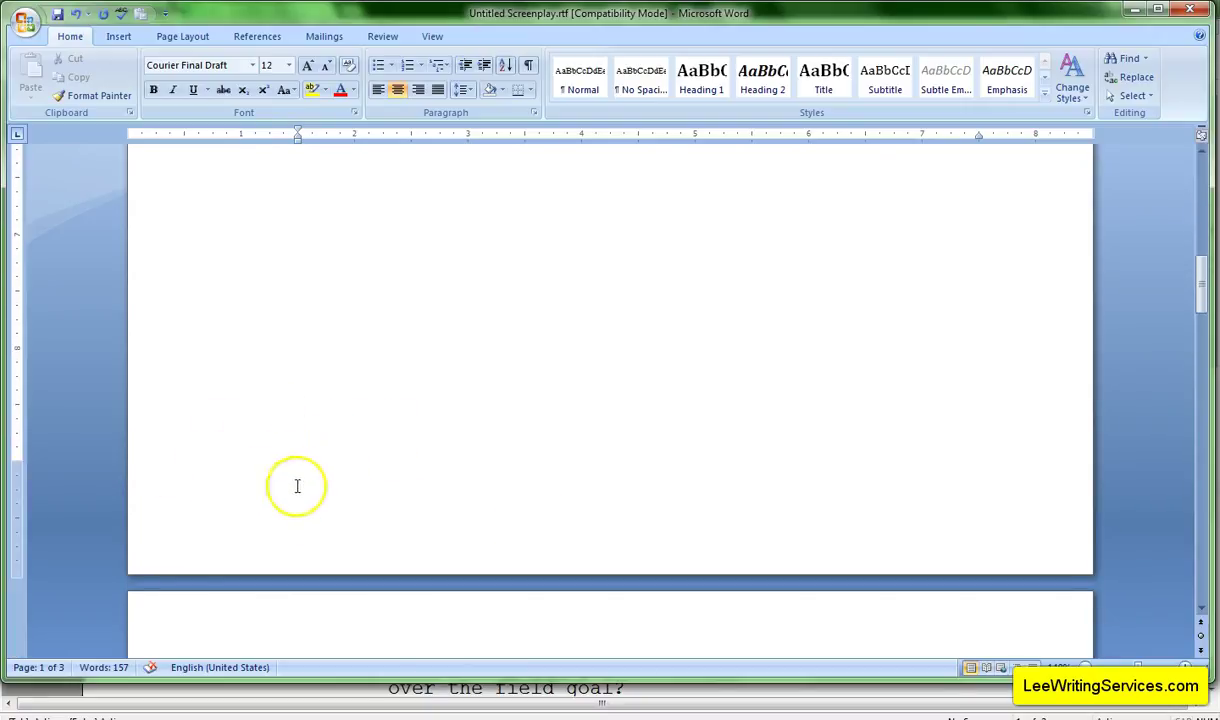